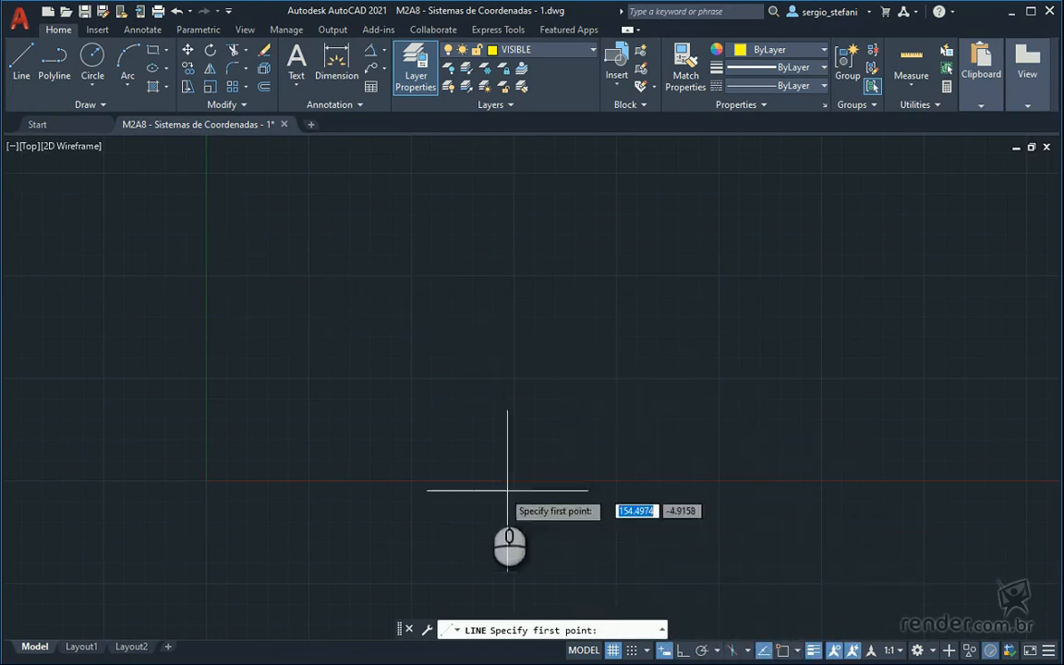
- Draw a 10-unit line at 45° starting from a free point below the X axis
click(272, 574)
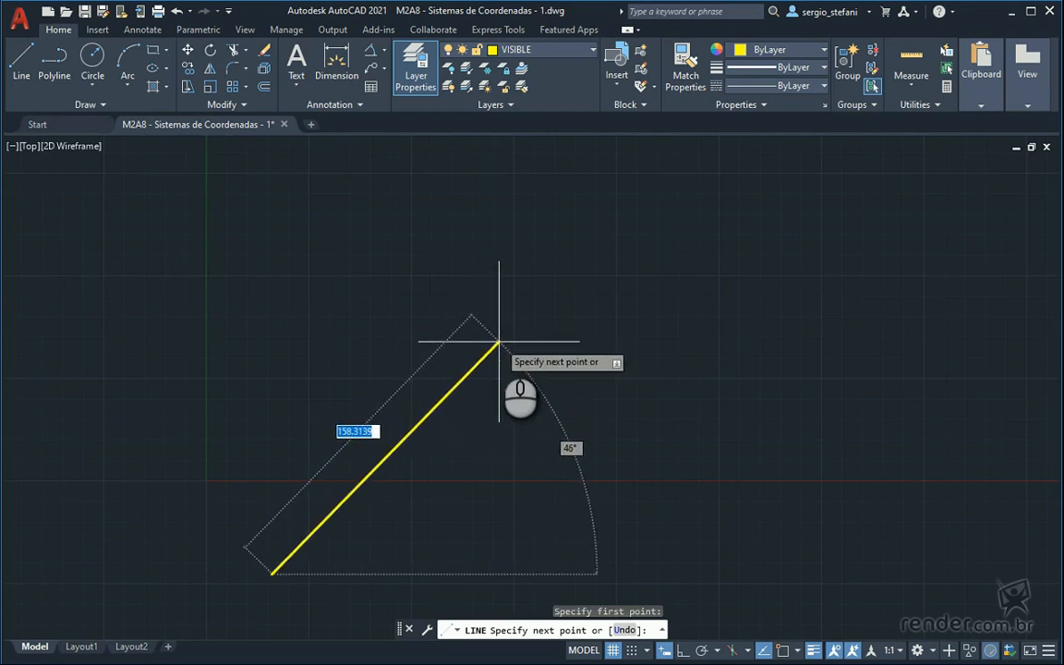
key(Tab)
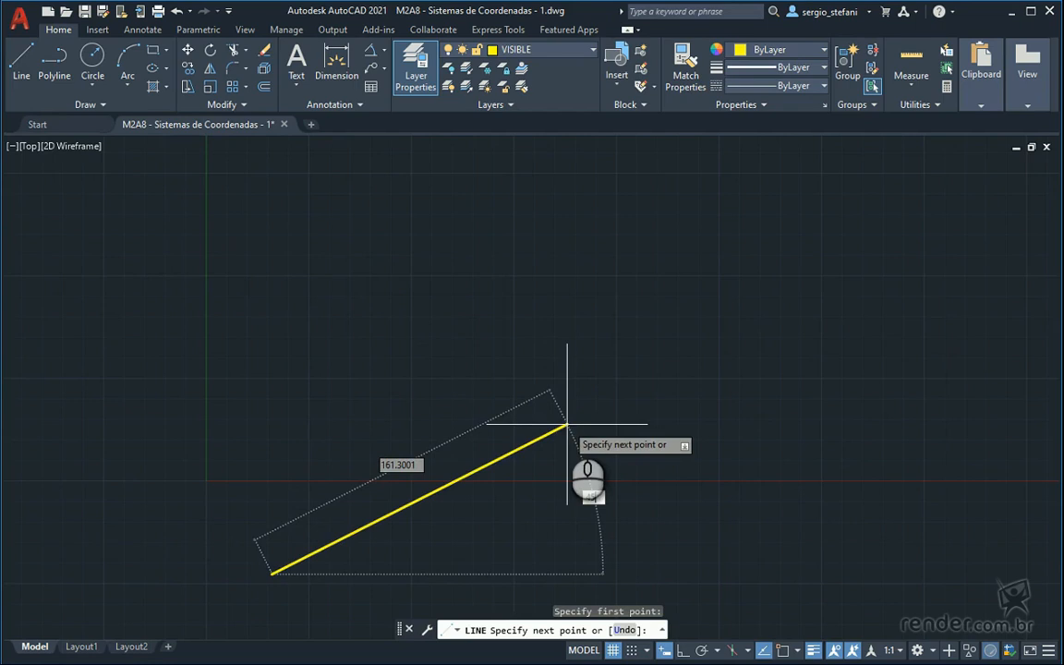
key(Tab)
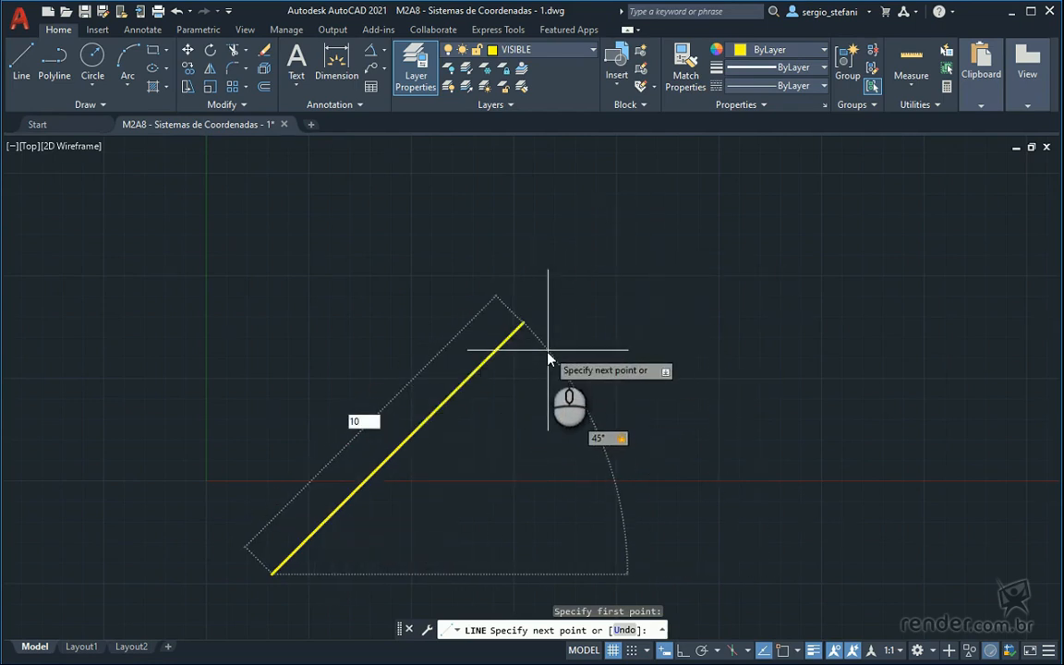
key(Return)
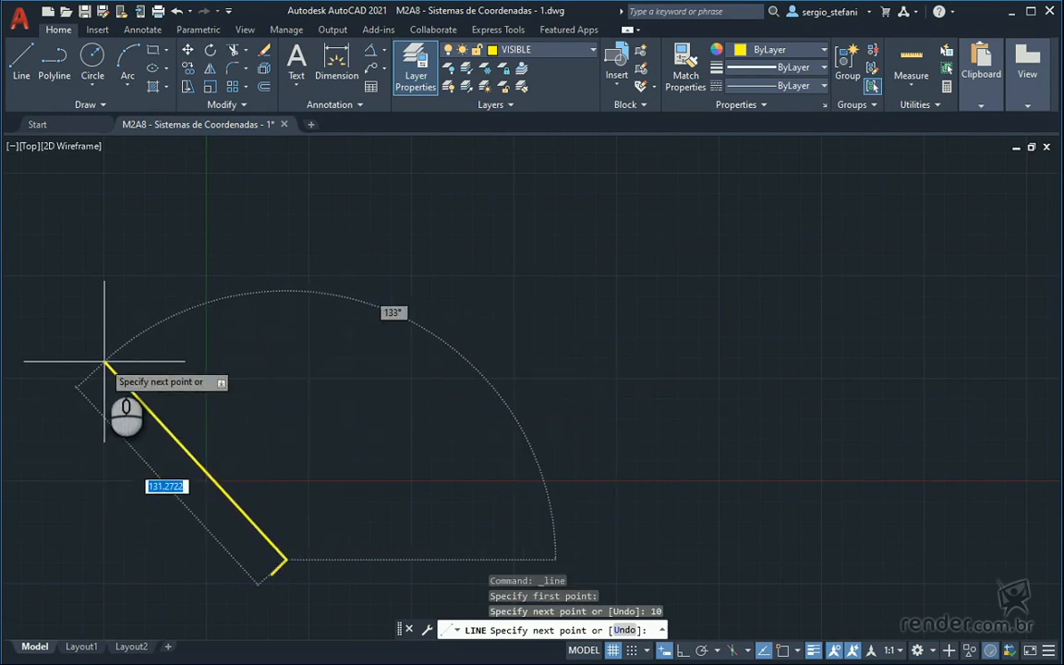
- Add a connected 10-unit segment at 135° to the small line below the X axis and finish the line
key(Tab)
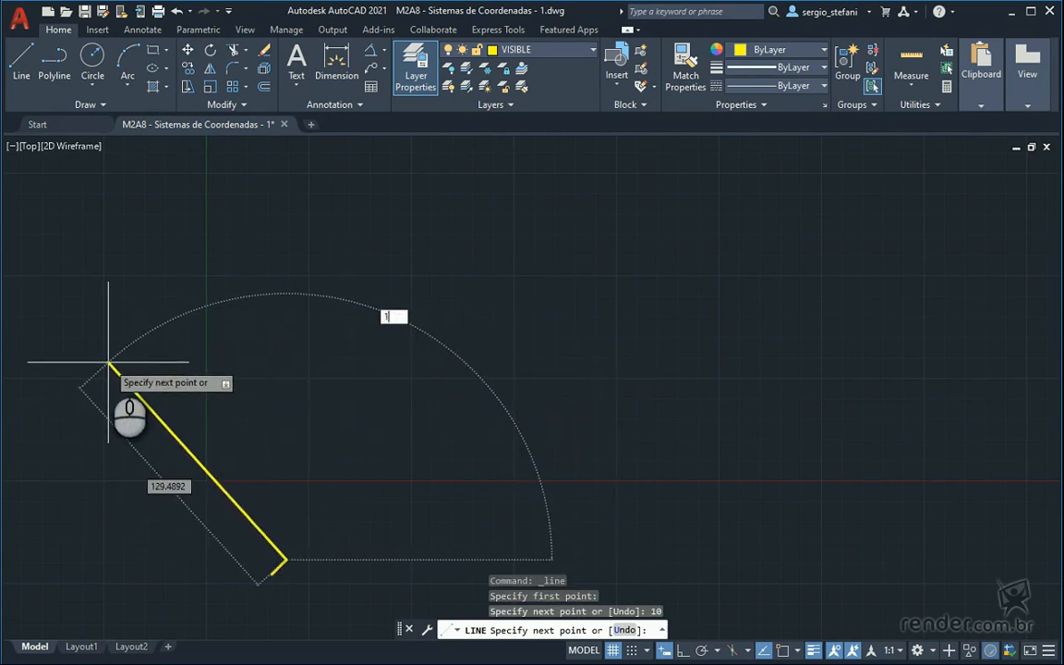
key(Tab)
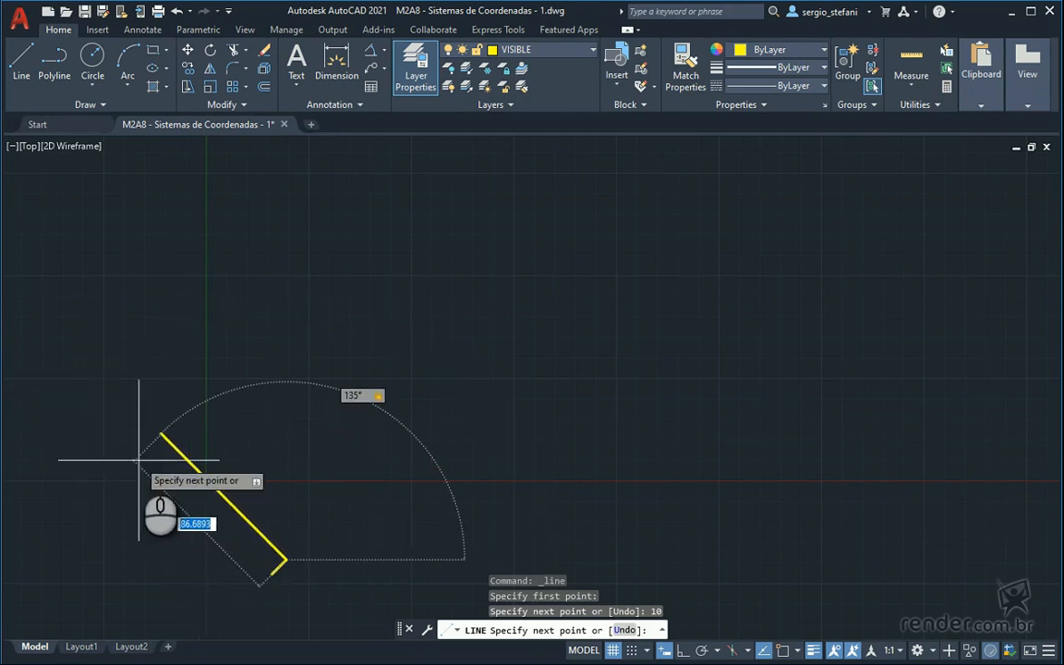
text(10)
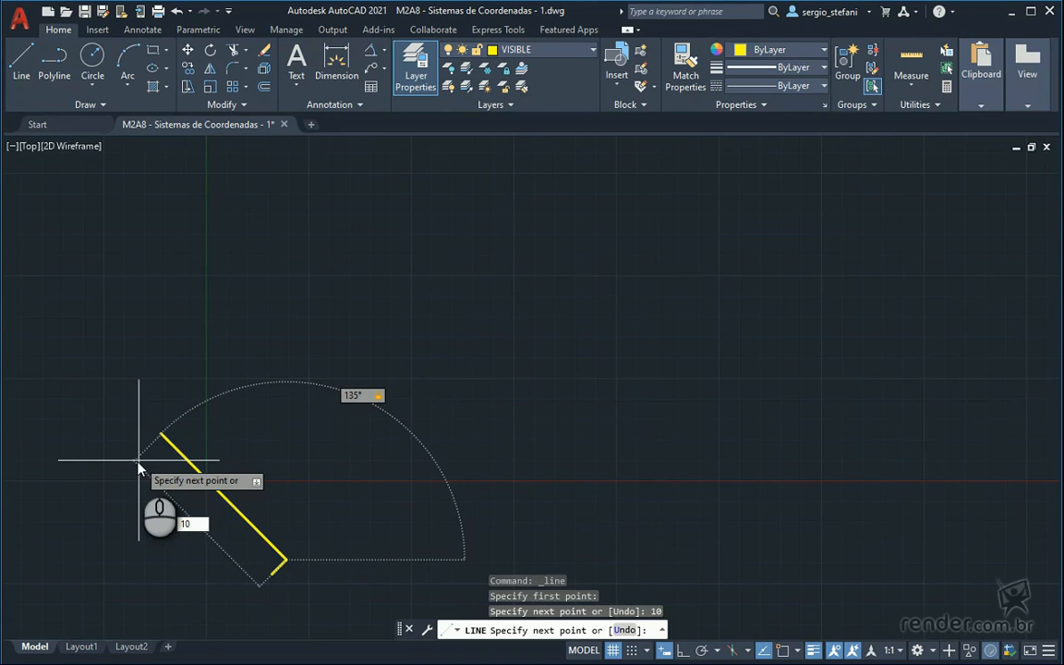
key(Return)
key(Escape)
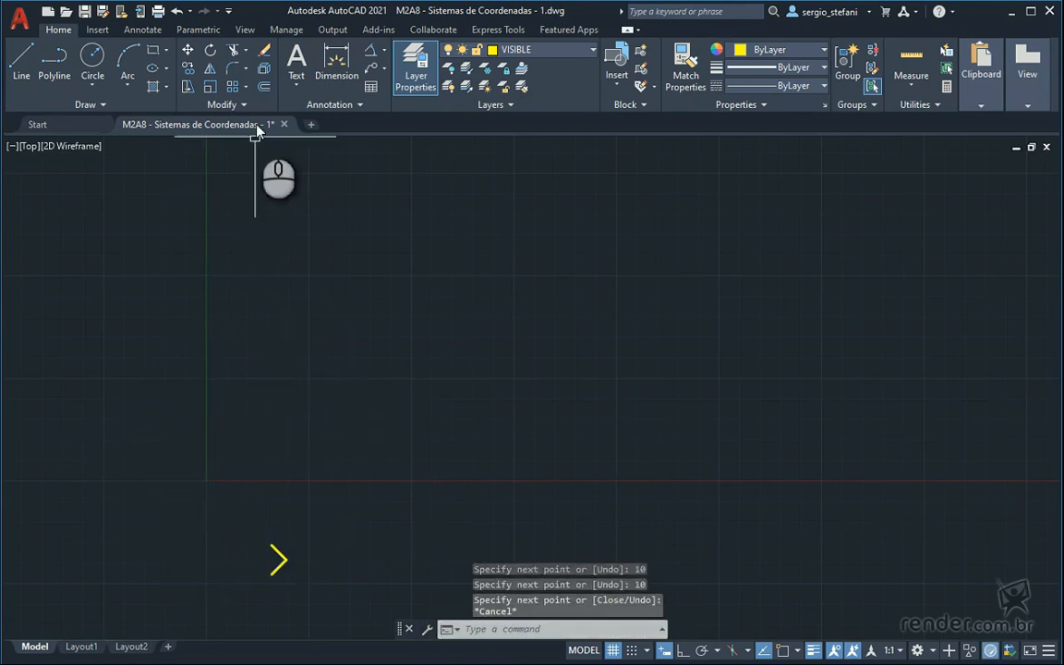
- Turn on the UCS icon at the drawing origin
click(248, 30)
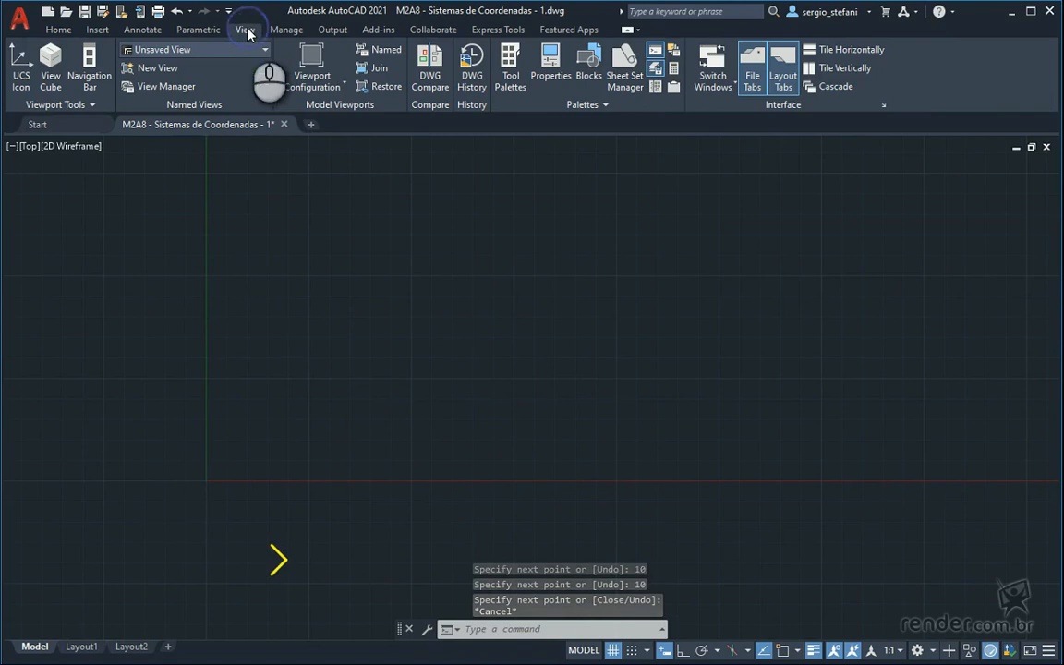
click(20, 72)
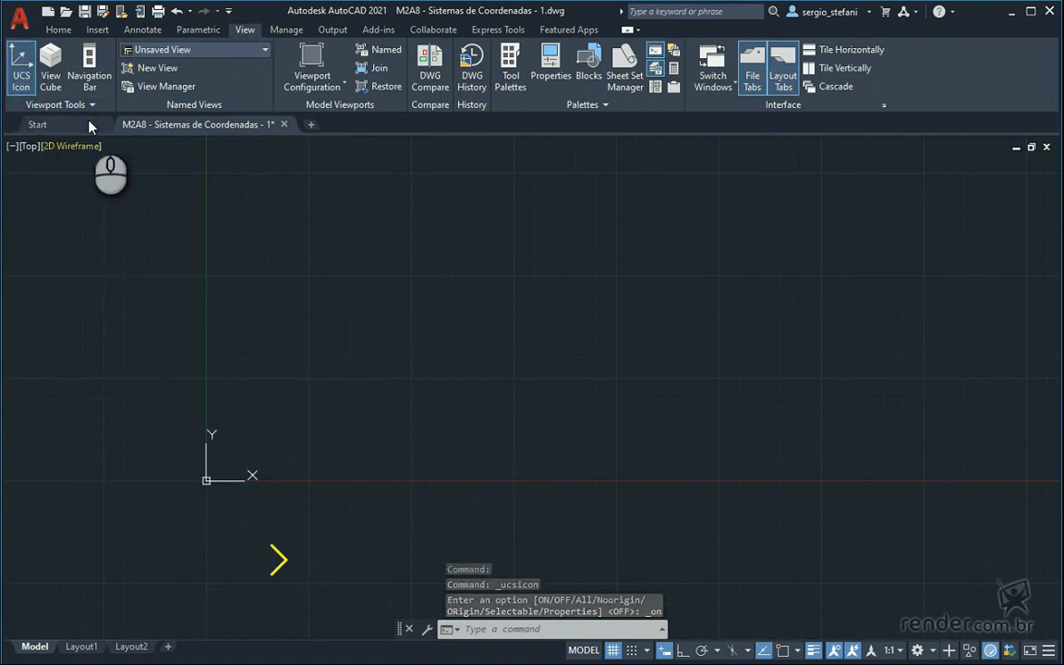
click(58, 31)
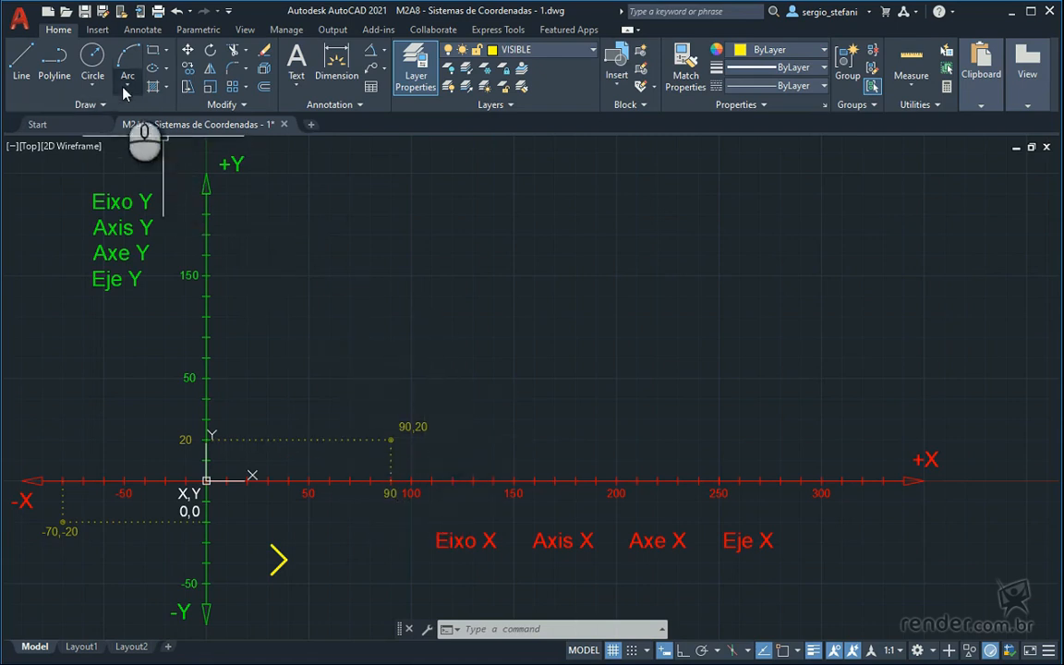
- Draw a circle centred at 90,20 with a radius of 5
click(97, 60)
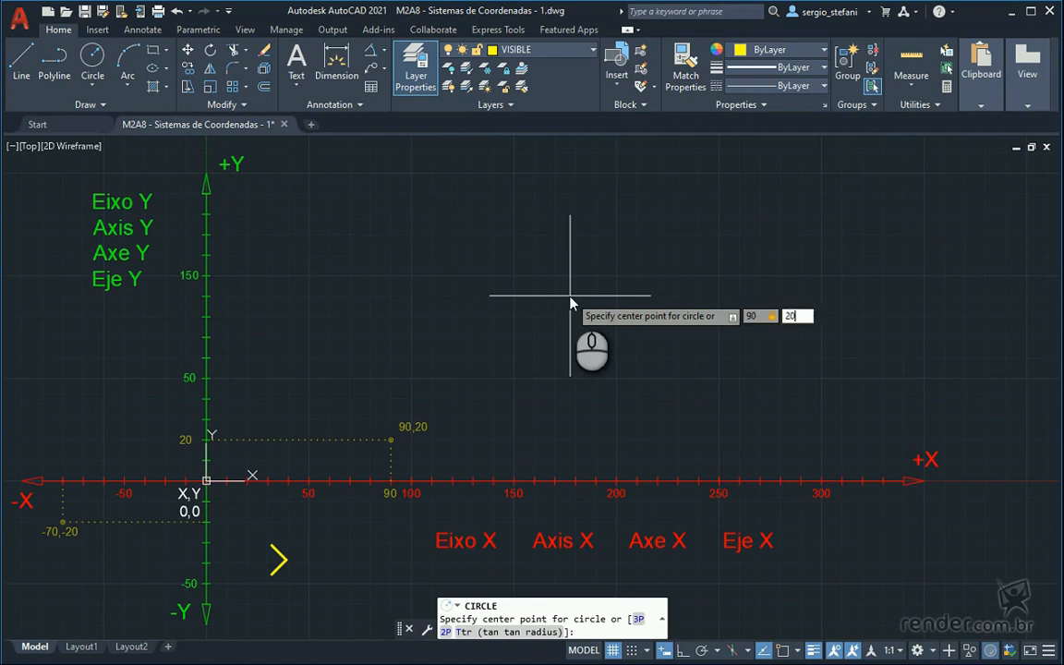
text(90,20)
key(Return)
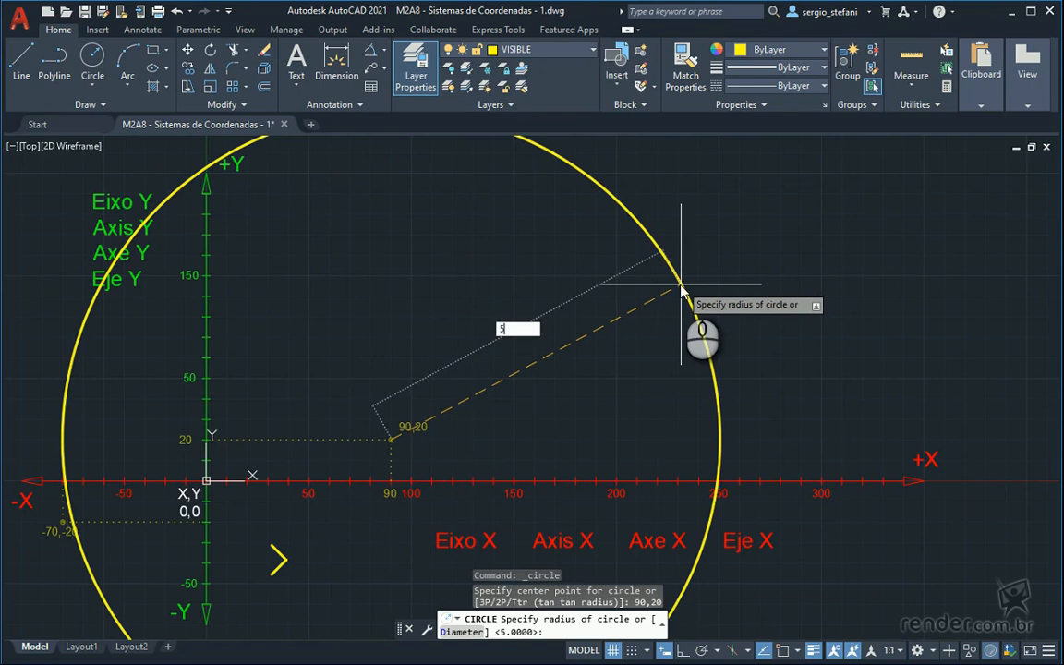
key(Return)
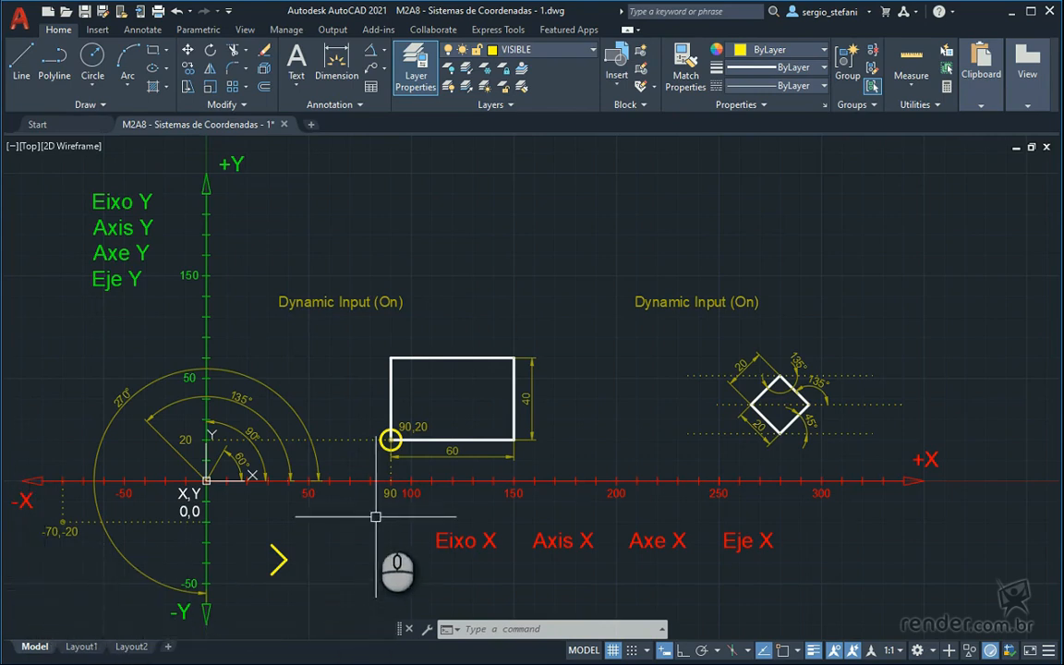
- Turn on Ortho and draw a 60-unit horizontal line to the right, just above the "Dynamic Input (On)" label nearest the Y axis
click(663, 651)
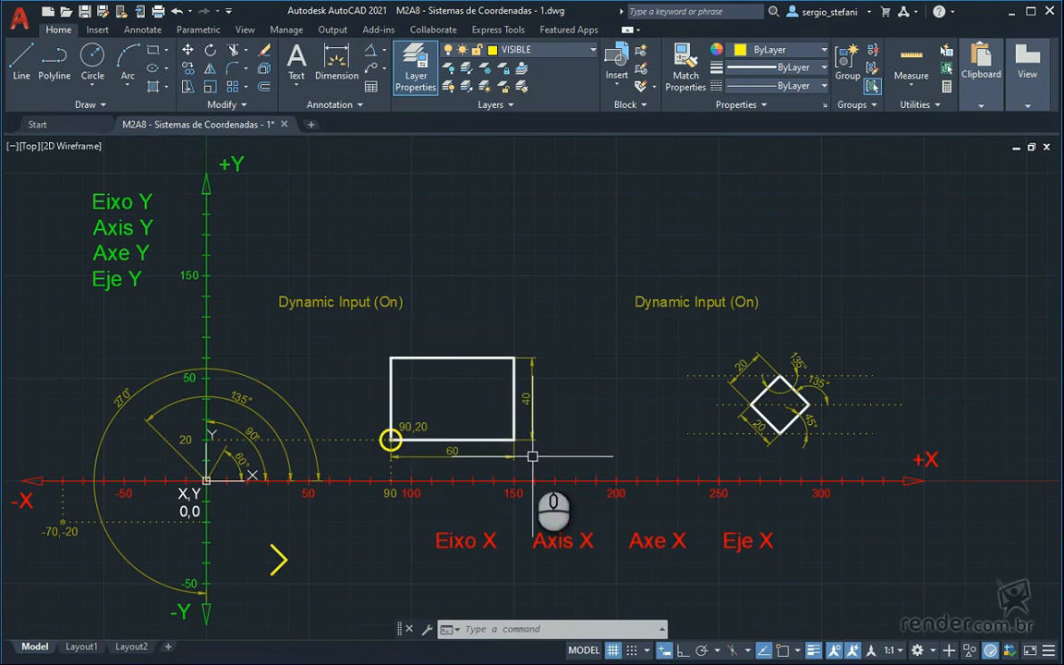
click(682, 650)
click(21, 62)
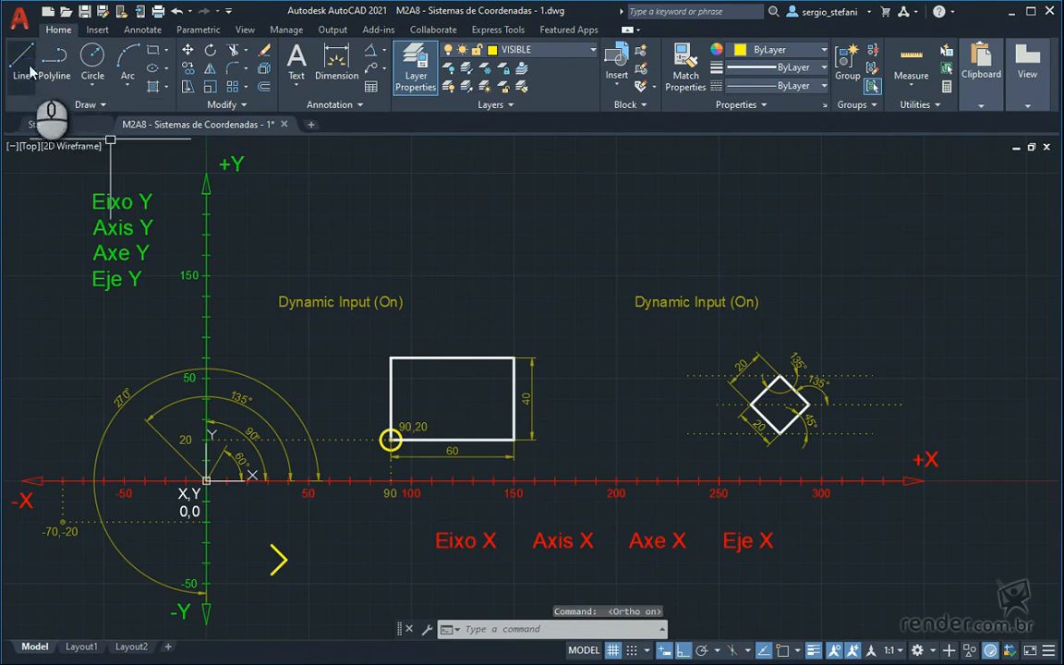
click(260, 278)
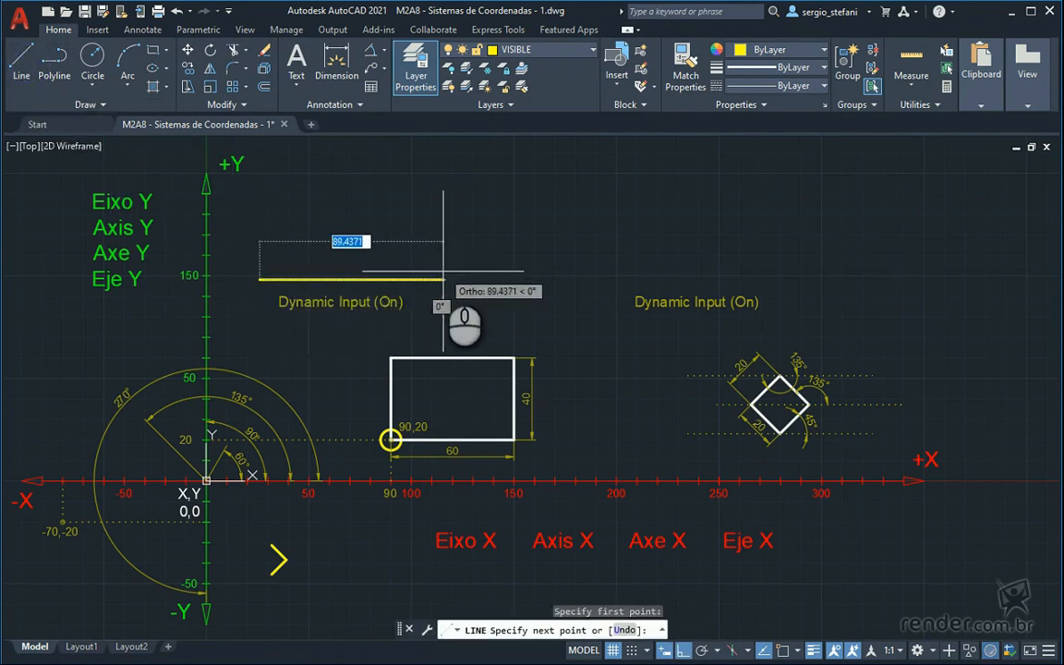
text(60)
key(Return)
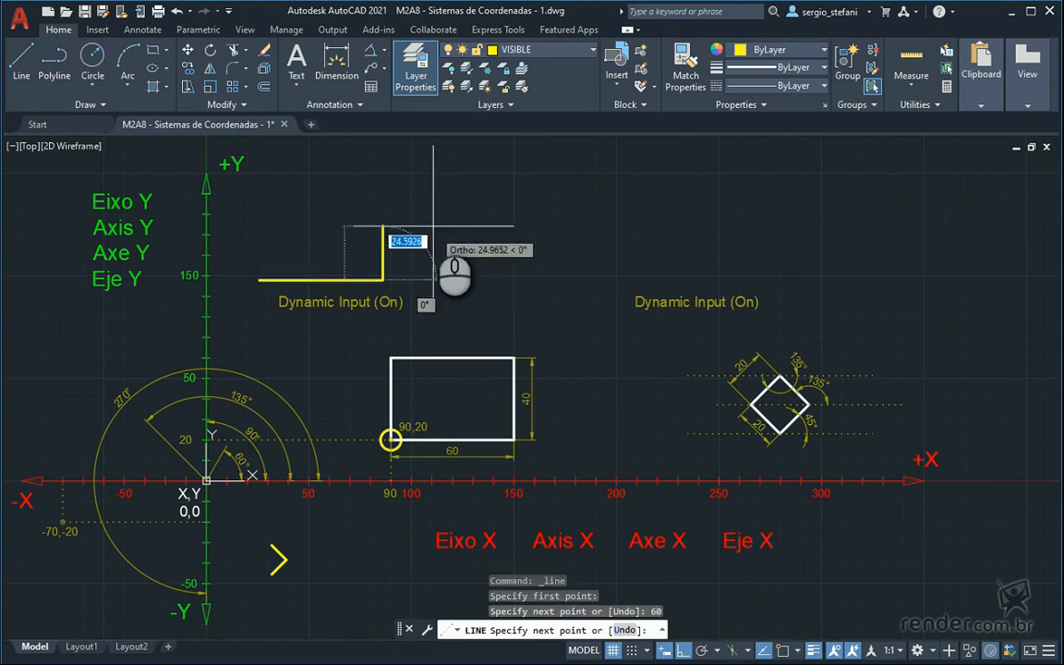
- Continue the line 40 units up and 60 units to the left, and close it into a rectangle
text(40)
key(Return)
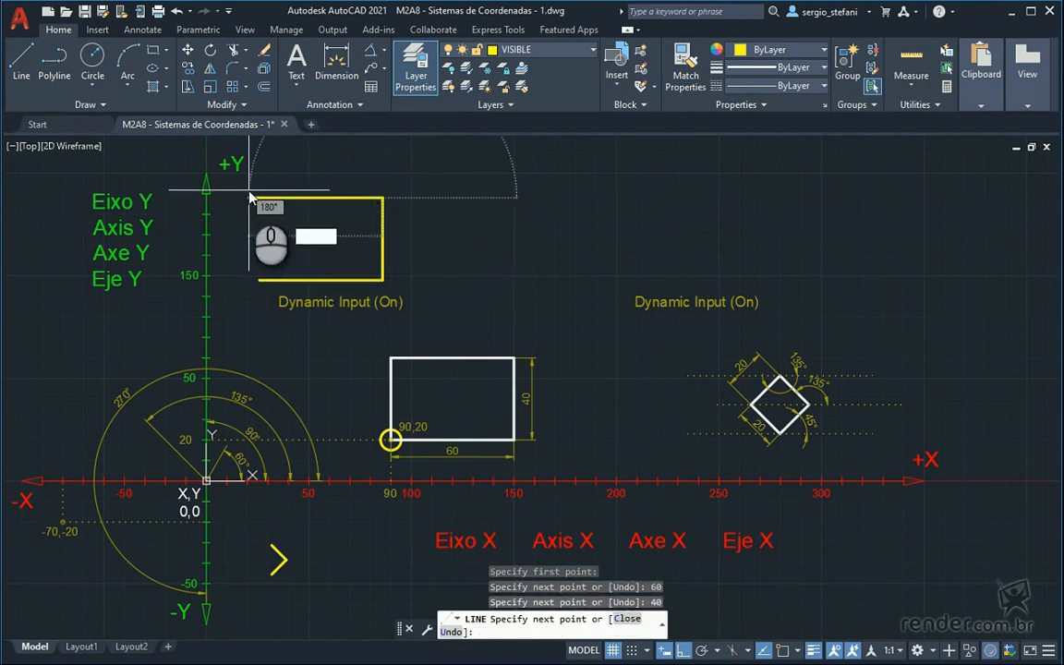
key(Return)
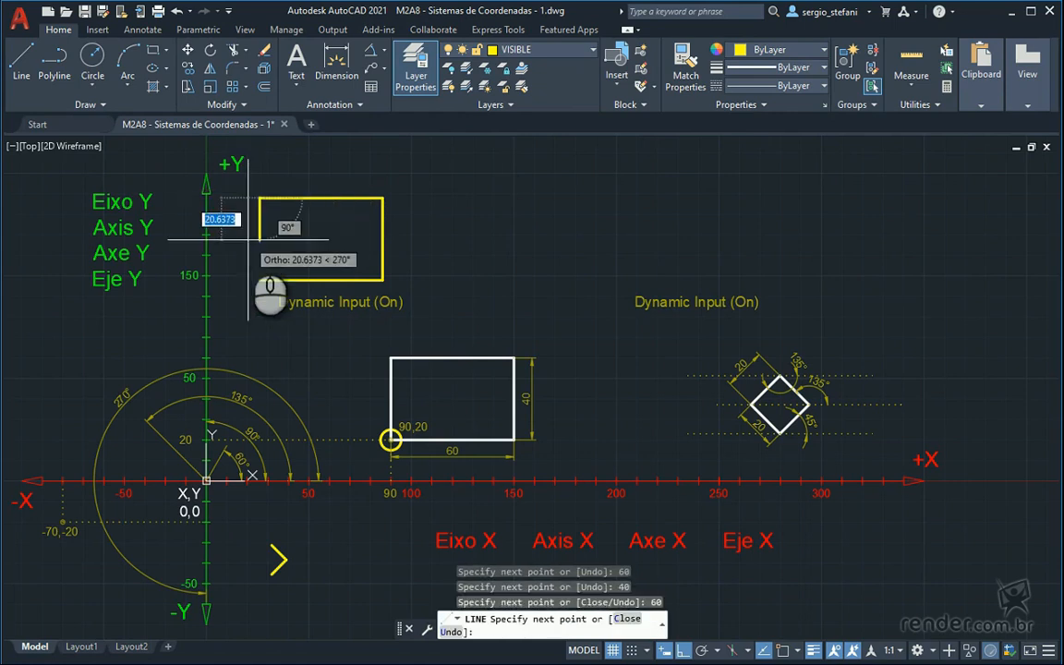
text(x)
key(BackSpace)
text(c)
key(Return)
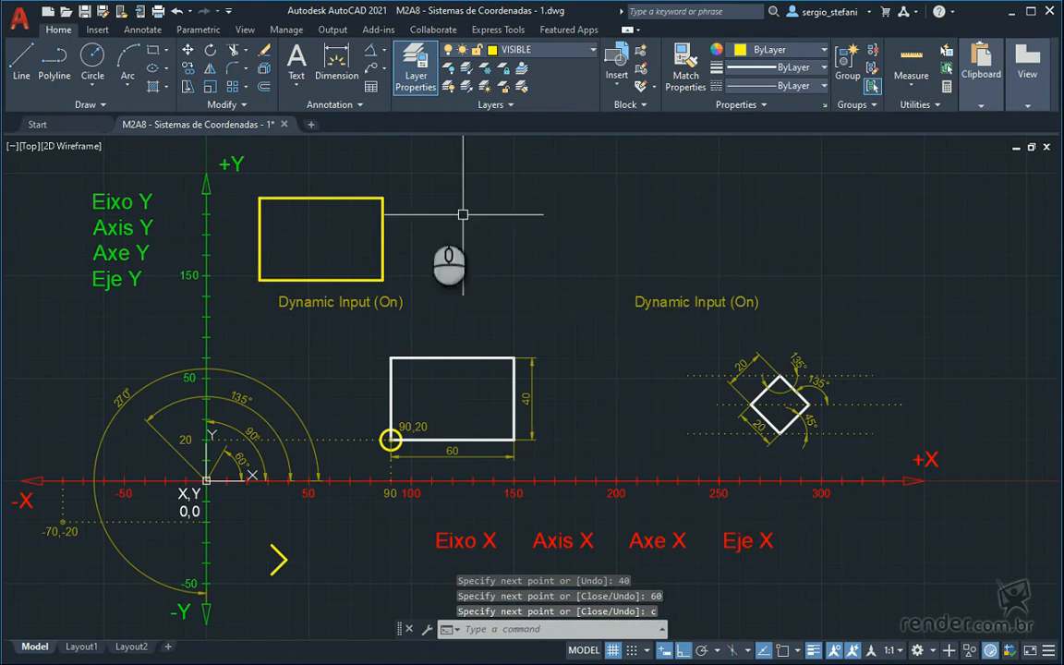
- Start a line above the second "Dynamic Input (On)" label, turn Ortho off, and draw a 20-unit segment at 45°
click(22, 62)
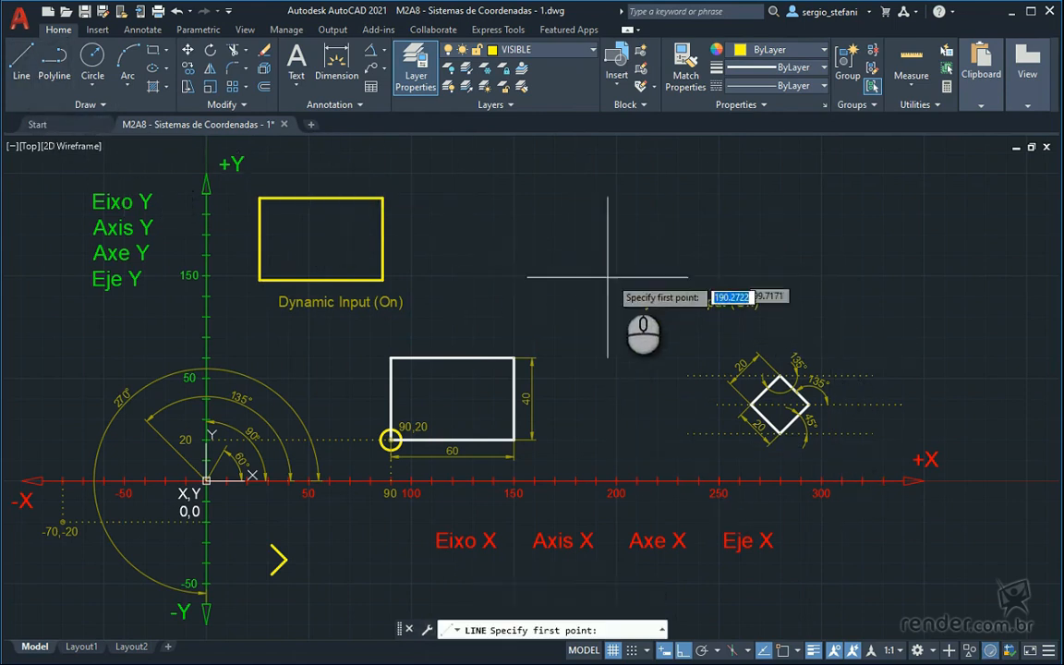
click(682, 278)
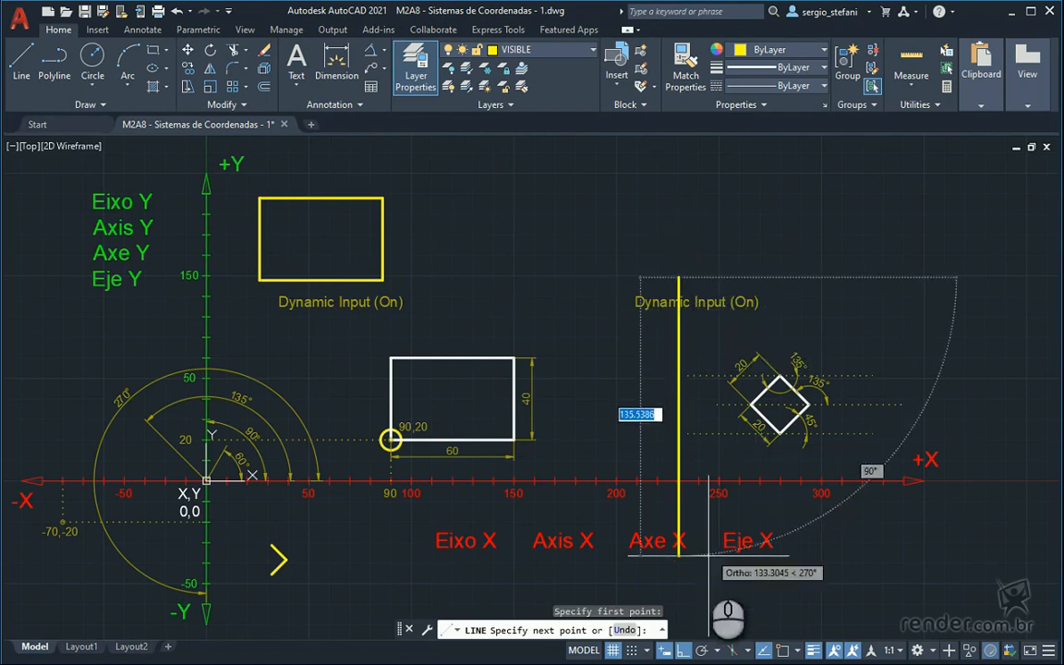
key(F8)
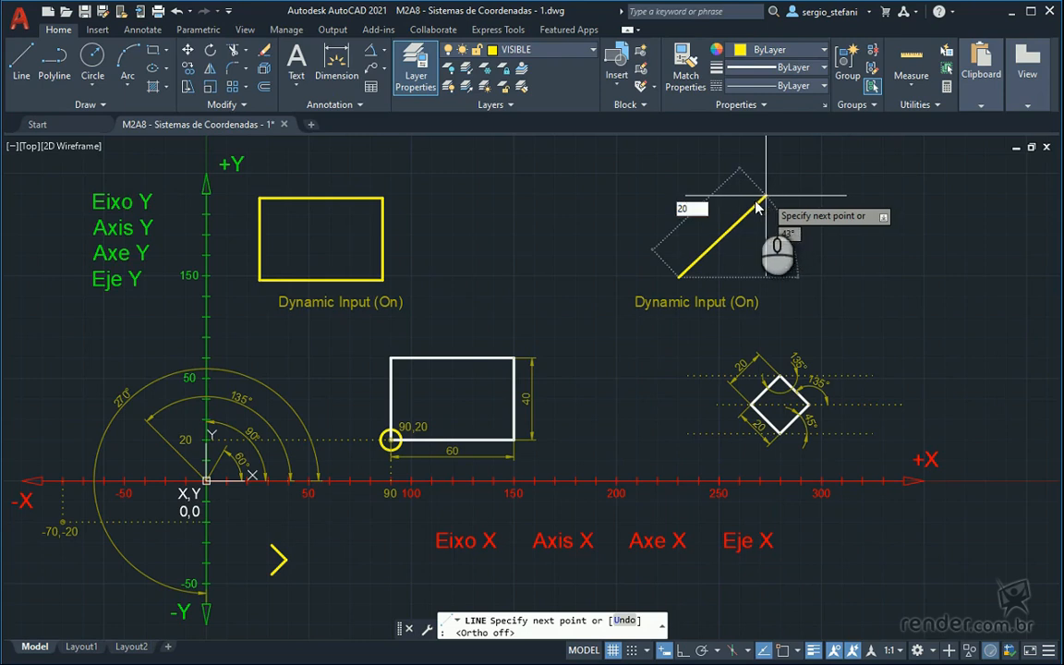
key(Tab)
key(Return)
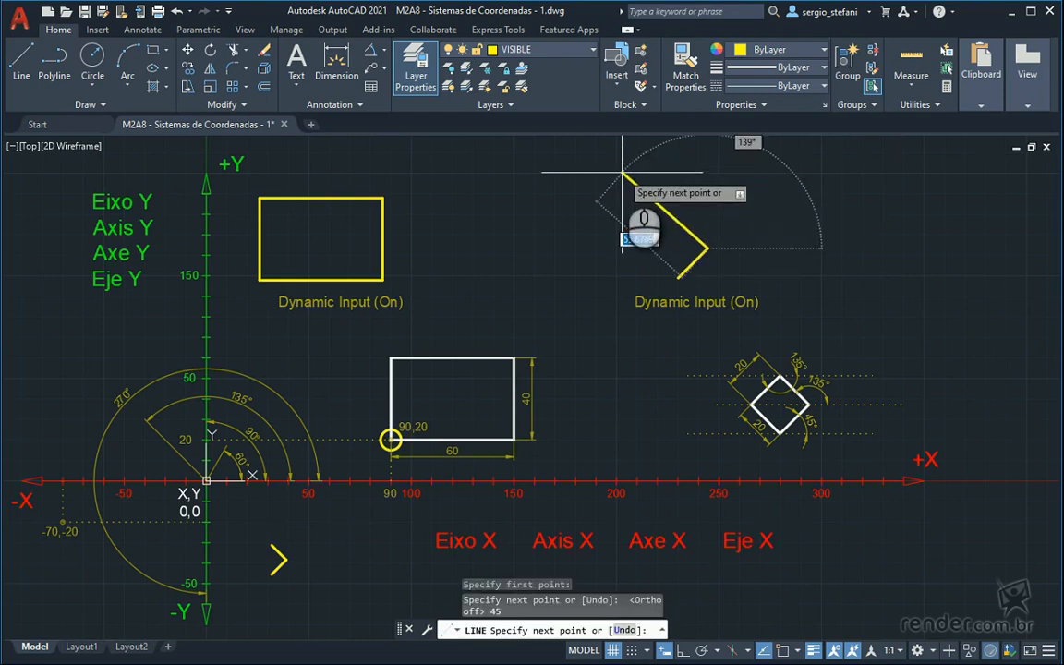
- Add a 20-unit segment at 135° up-left and another at 135° down-left, closing the shape into a rotated square
key(Tab)
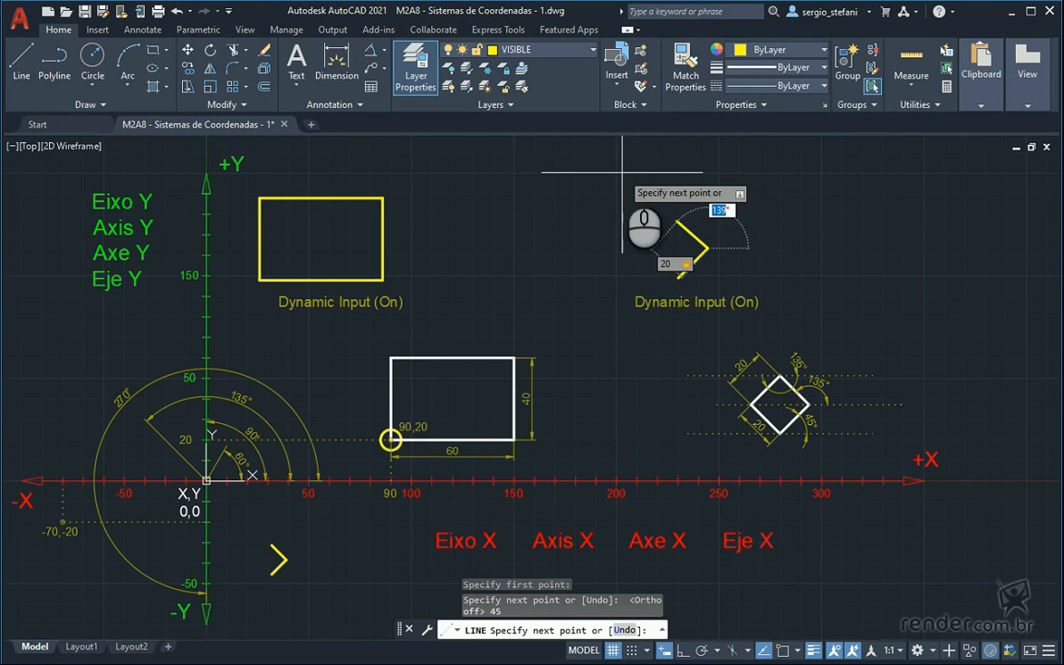
text(135)
key(Return)
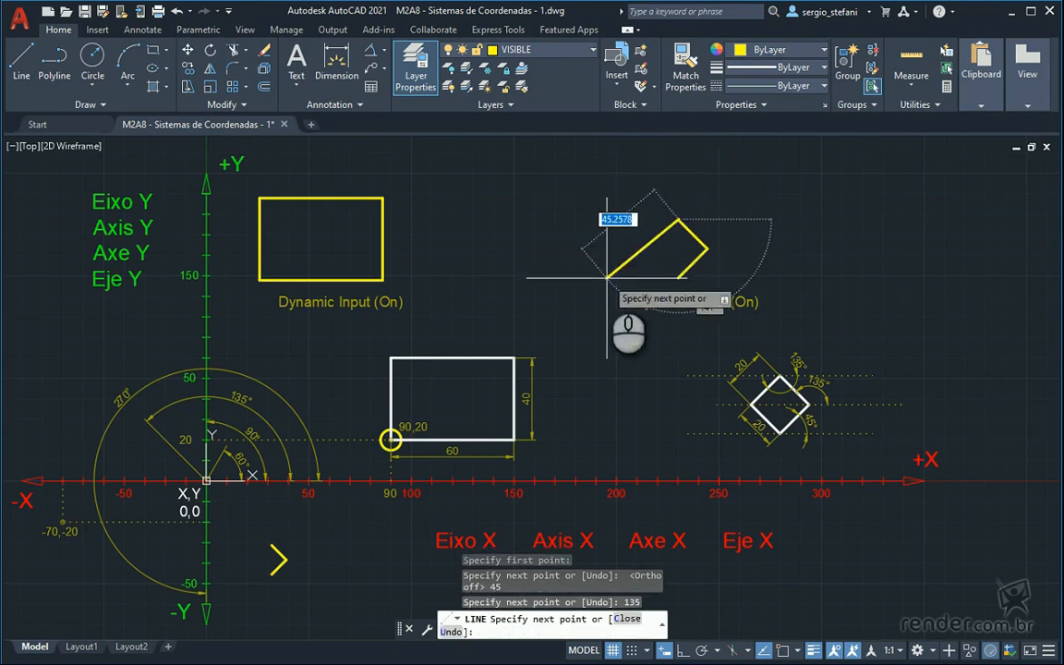
key(Tab)
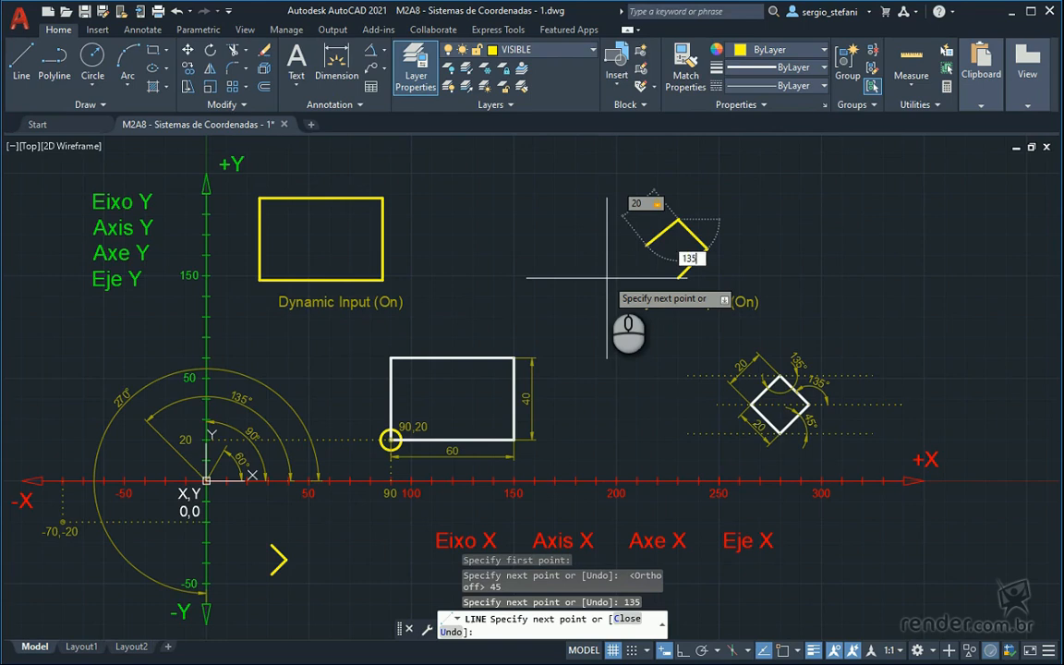
key(Return)
key(Return)
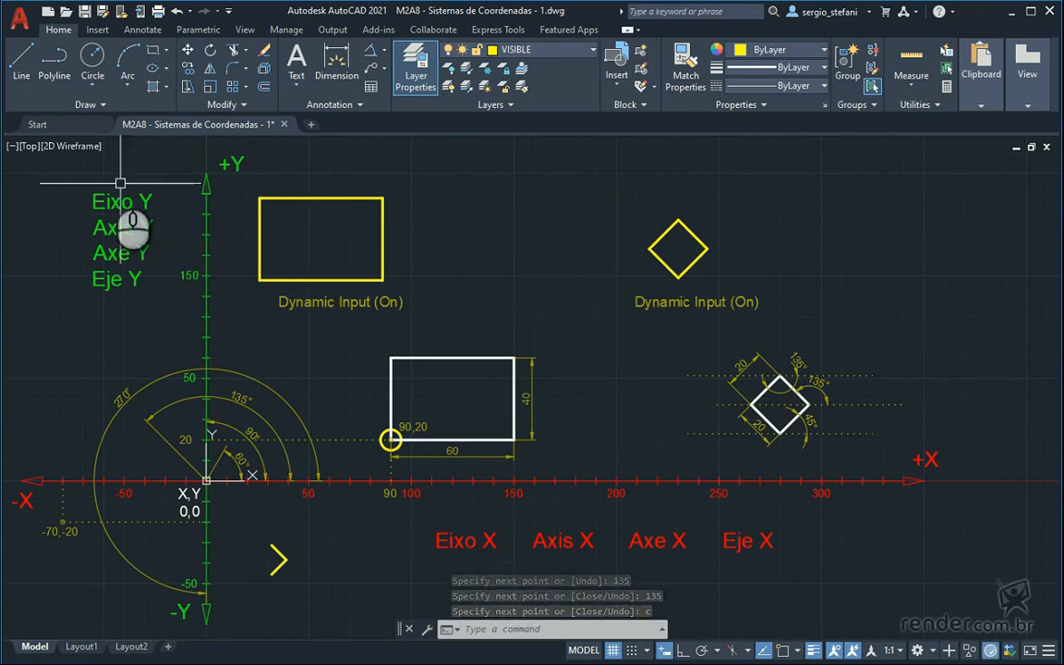
- Draw two connected freely angled lines beside the rotated square, 100 units up-right and 250 units back to the left
click(24, 62)
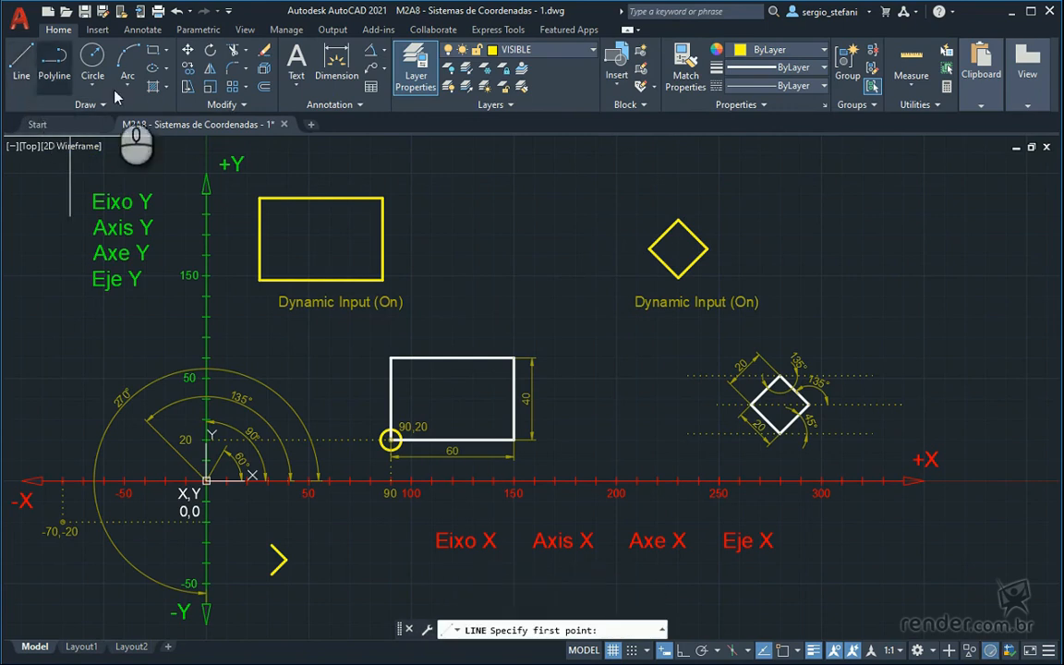
click(792, 263)
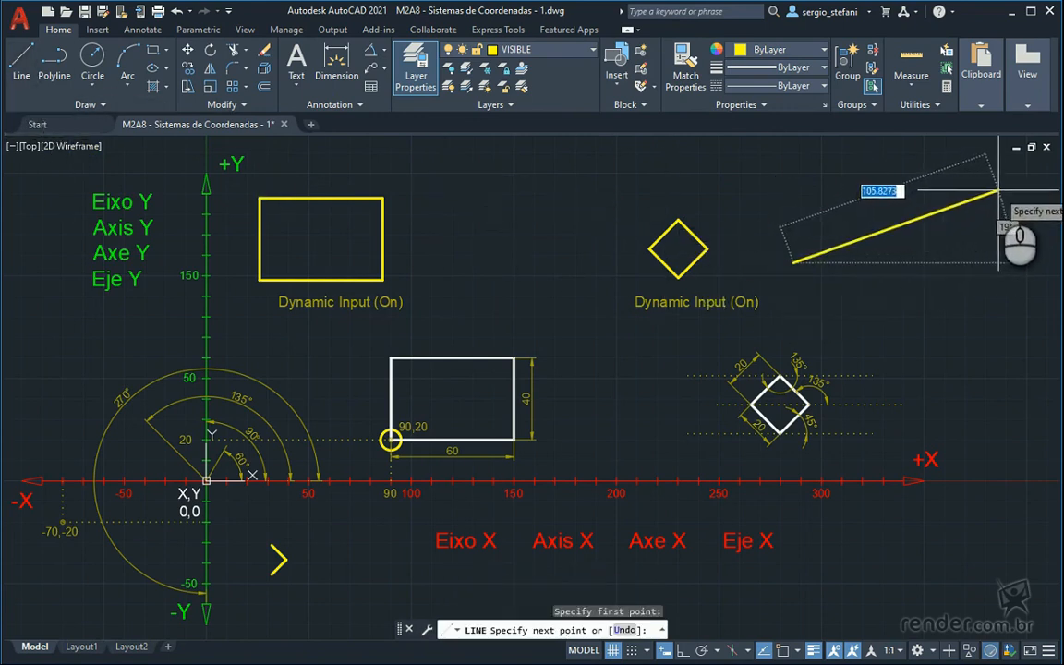
text(100)
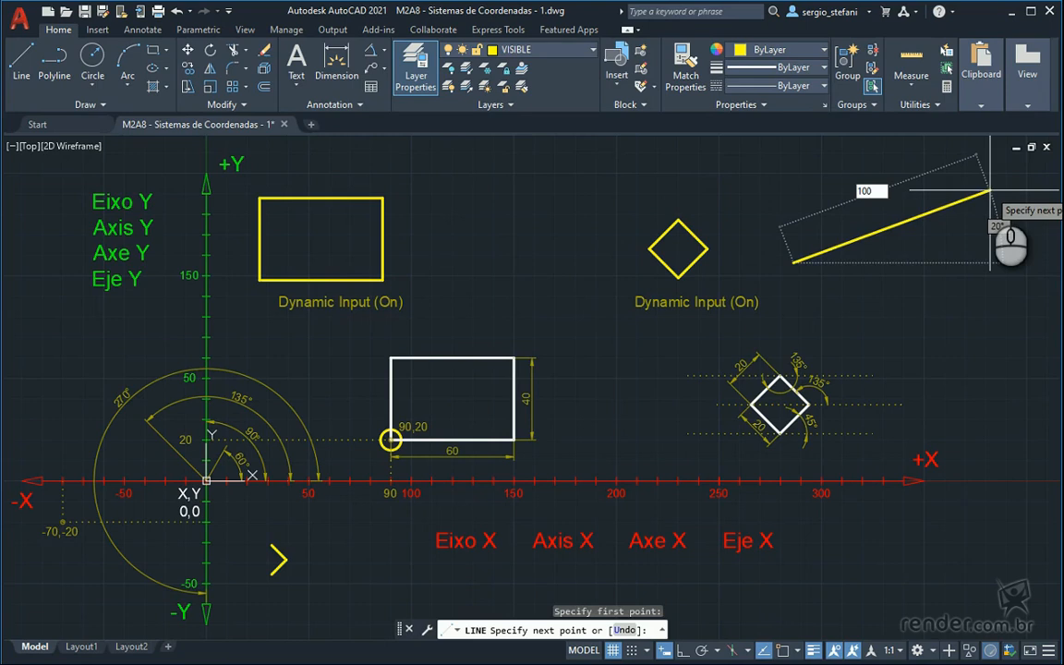
key(Return)
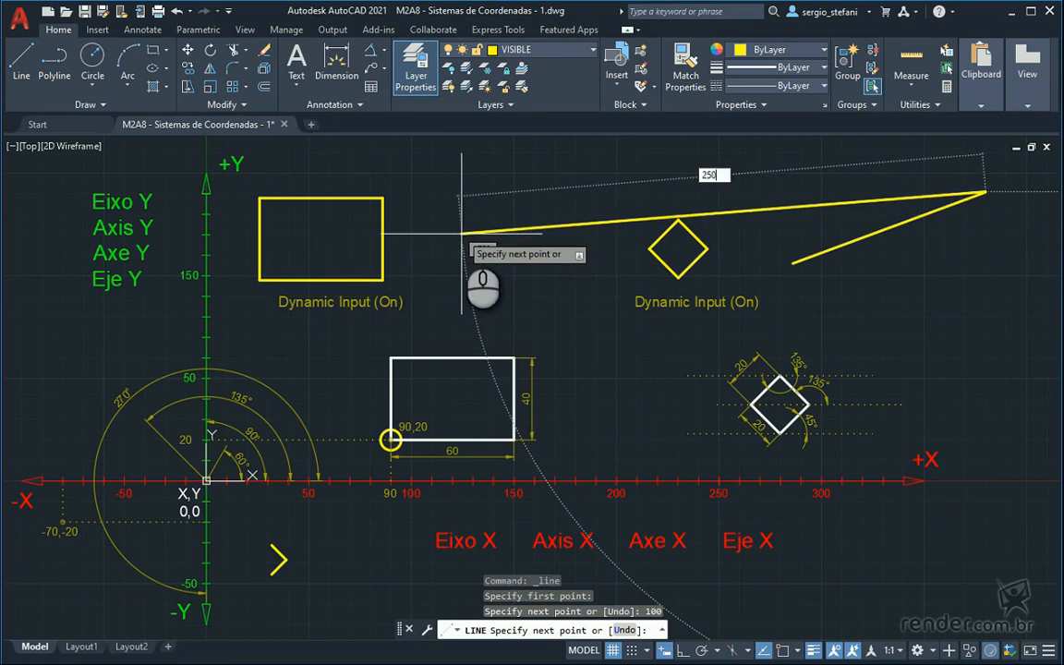
text(250)
key(Return)
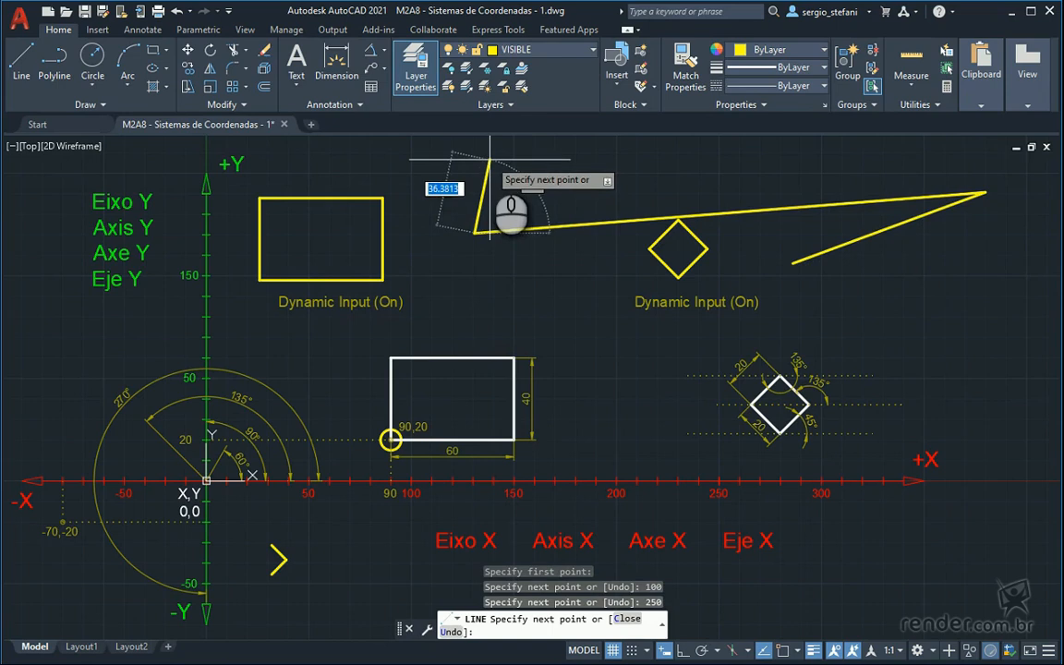
- End the line command and undo the connected 100-unit and 250-unit lines
key(Escape)
text(U)
key(Return)
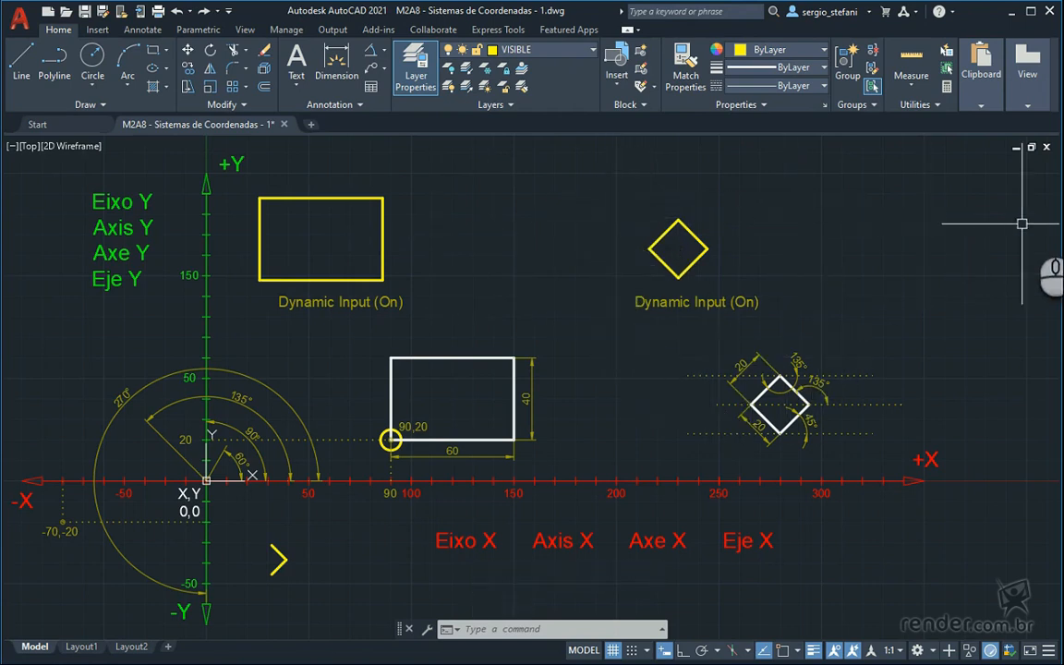
text(u)
key(Return)
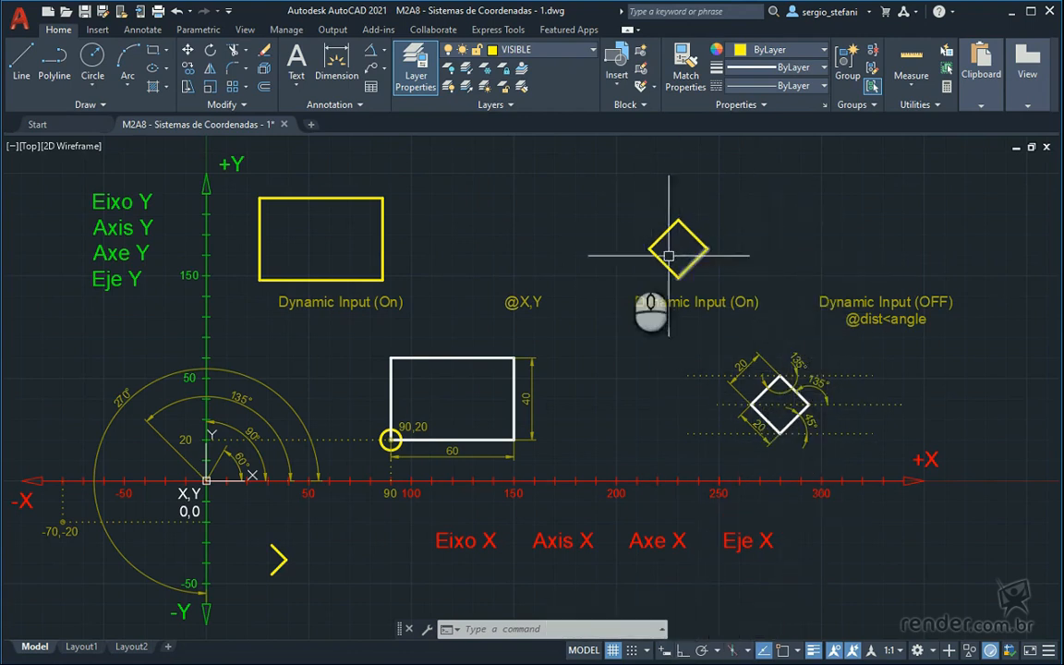
- Start a line above the "Dynamic Input (OFF)" label, try 2045 as its next point, and undo that segment
click(22, 57)
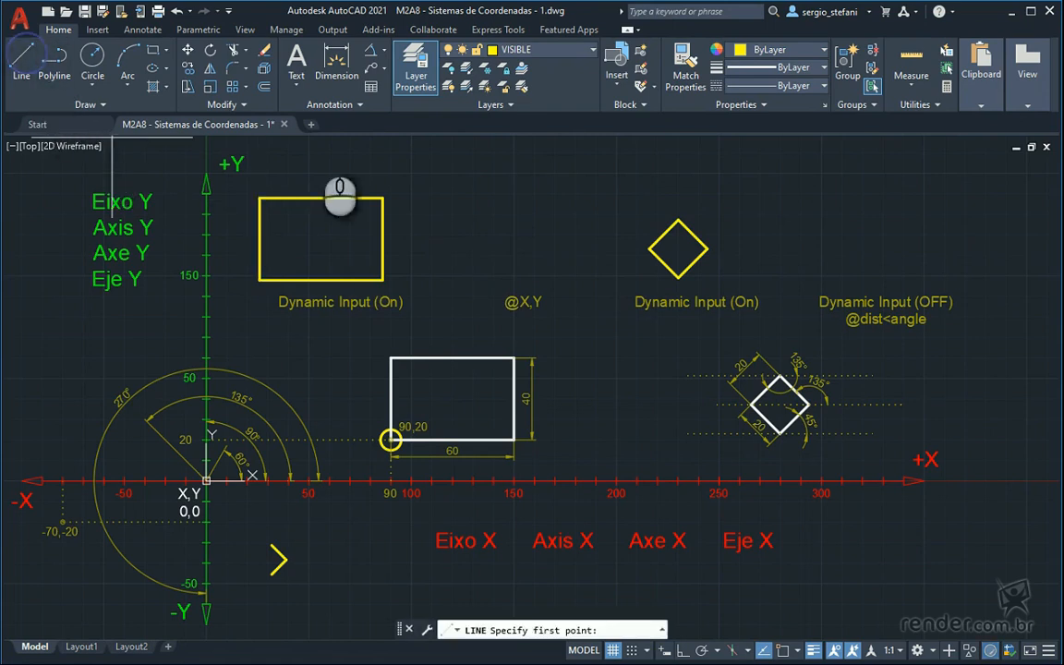
click(847, 261)
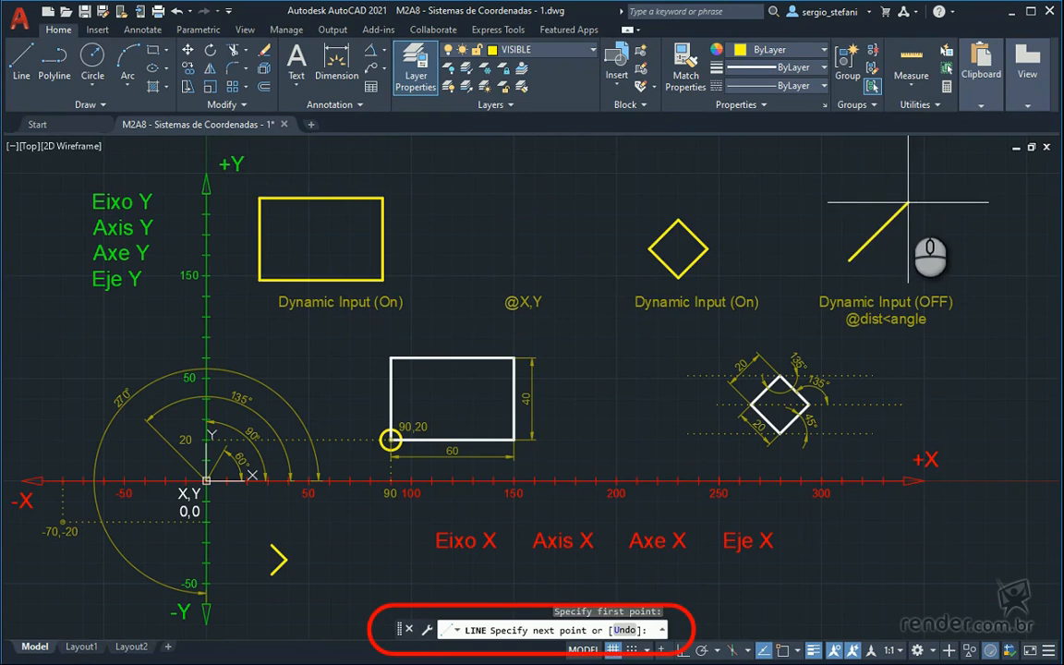
text(2045)
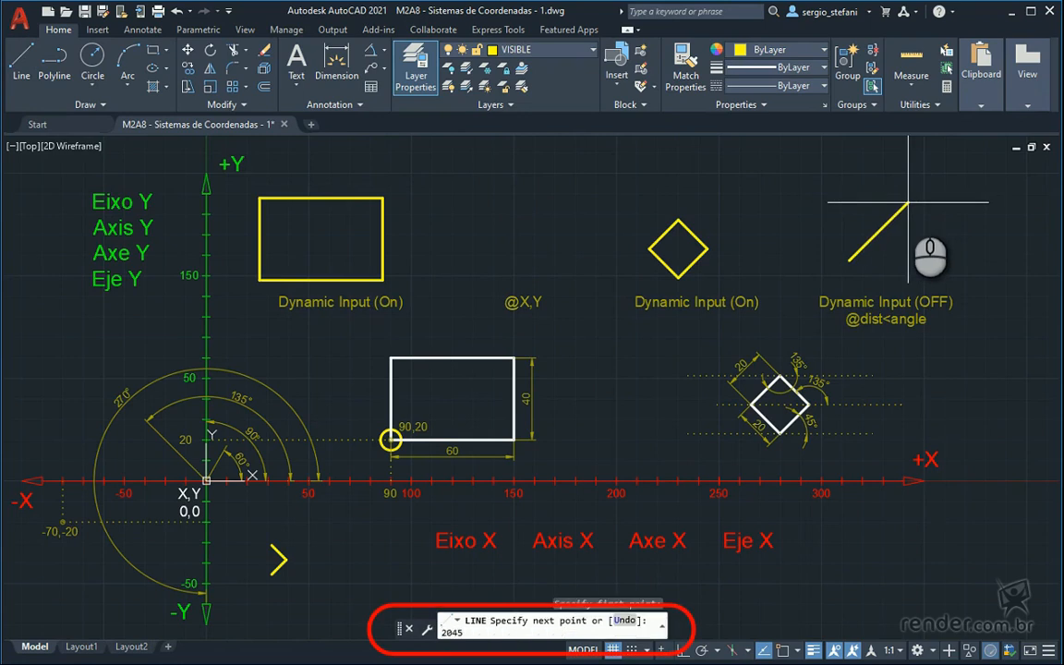
key(Return)
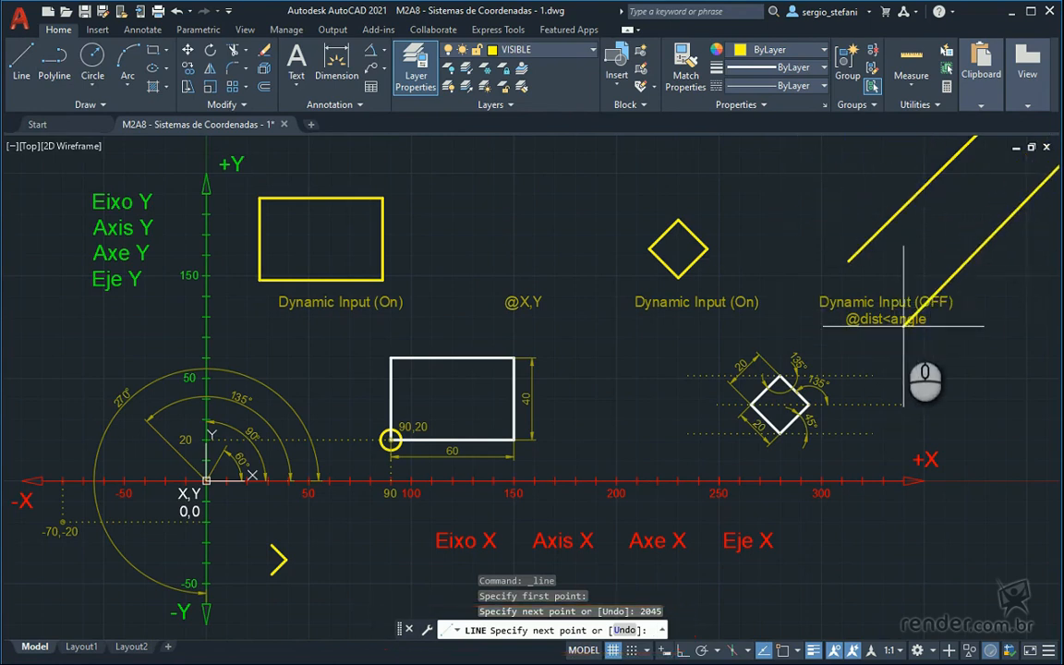
text(u)
key(Return)
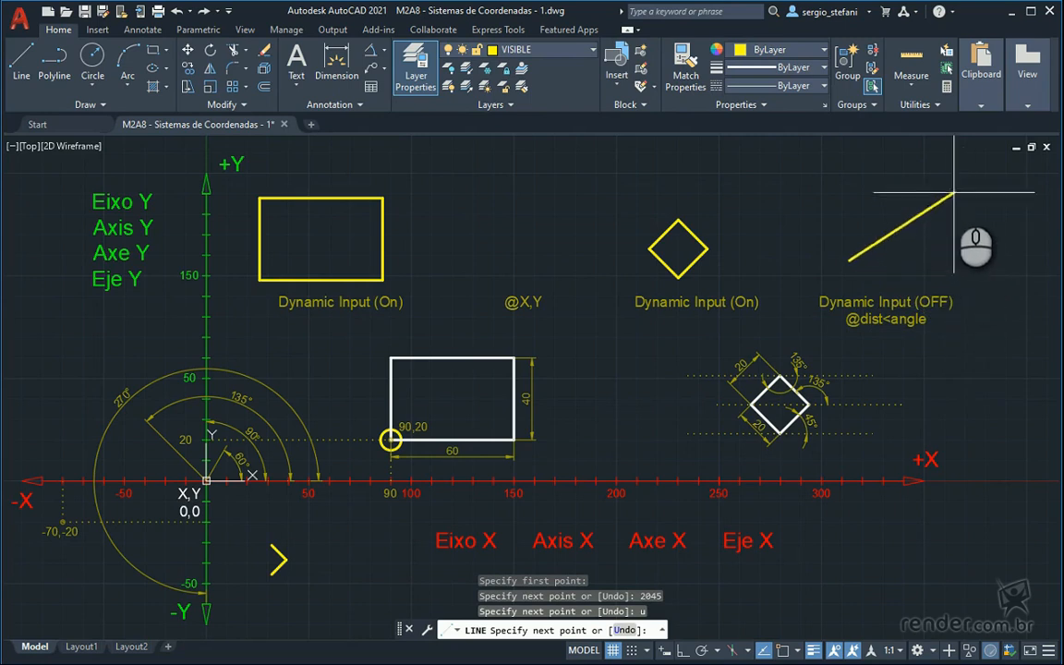
- Try the absolute polar coordinate 20<45 as the line's next point, undo the segment, and cancel the line
text(20<45)
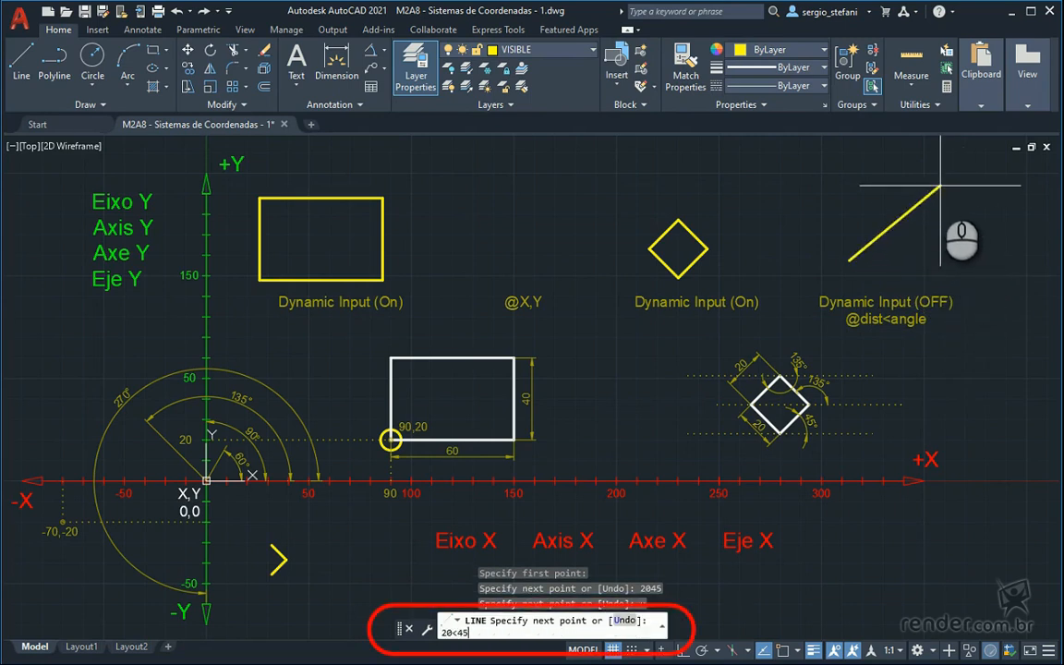
key(Return)
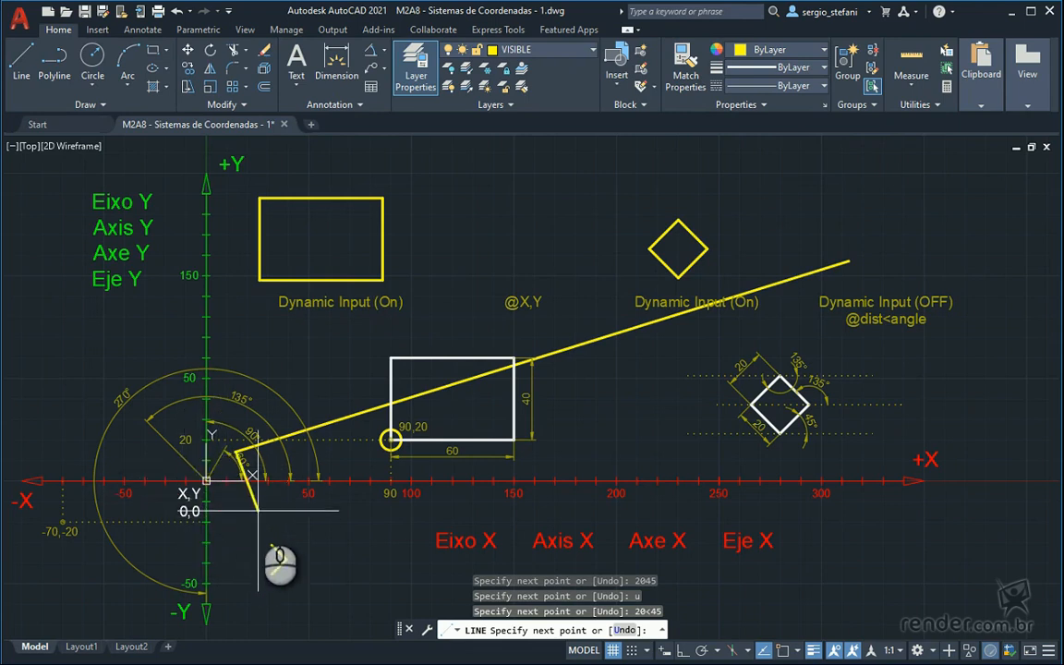
text(u)
key(Return)
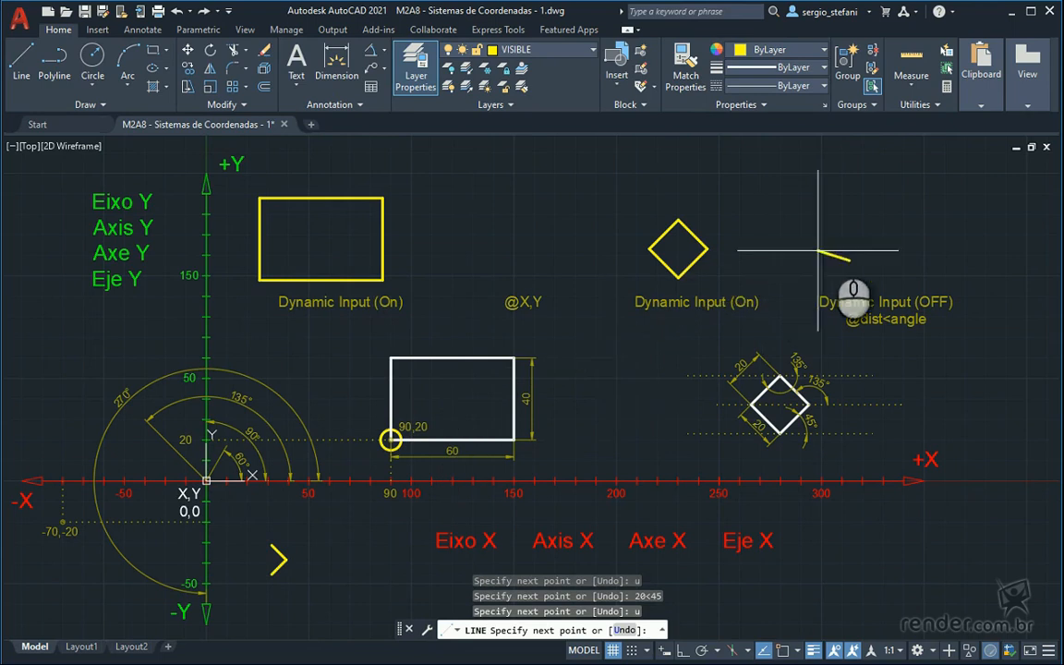
key(Escape)
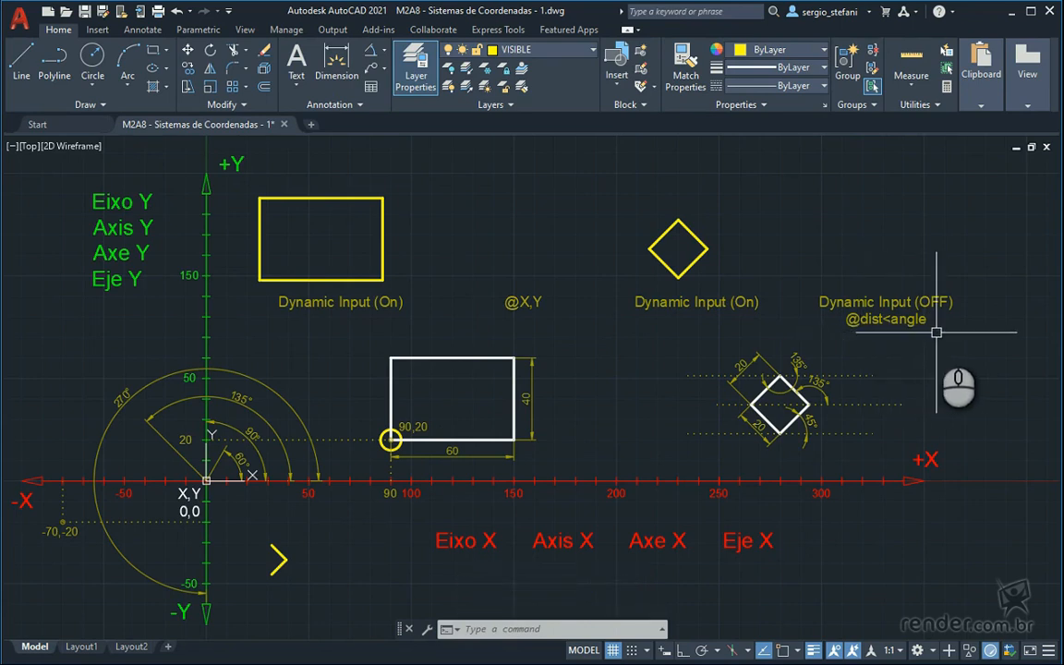
click(22, 57)
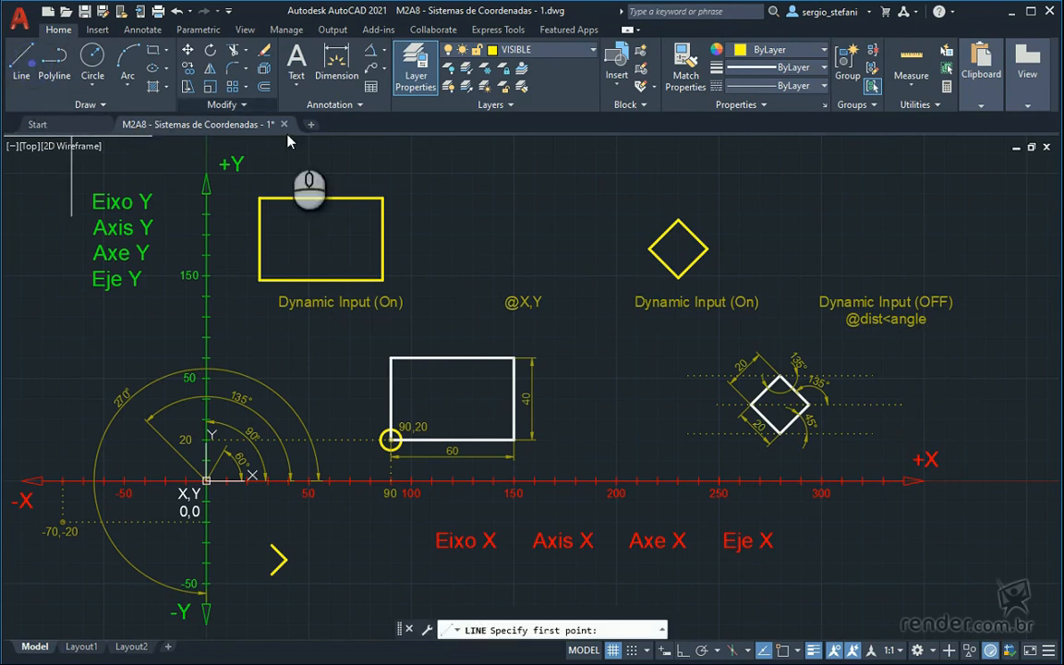
click(882, 272)
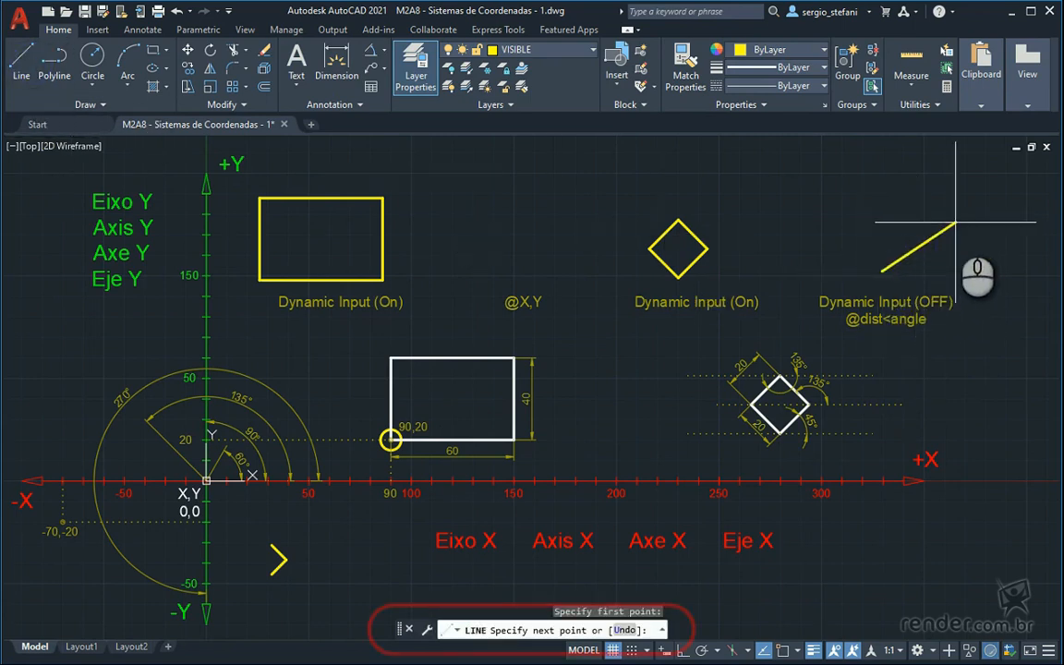
text(@)
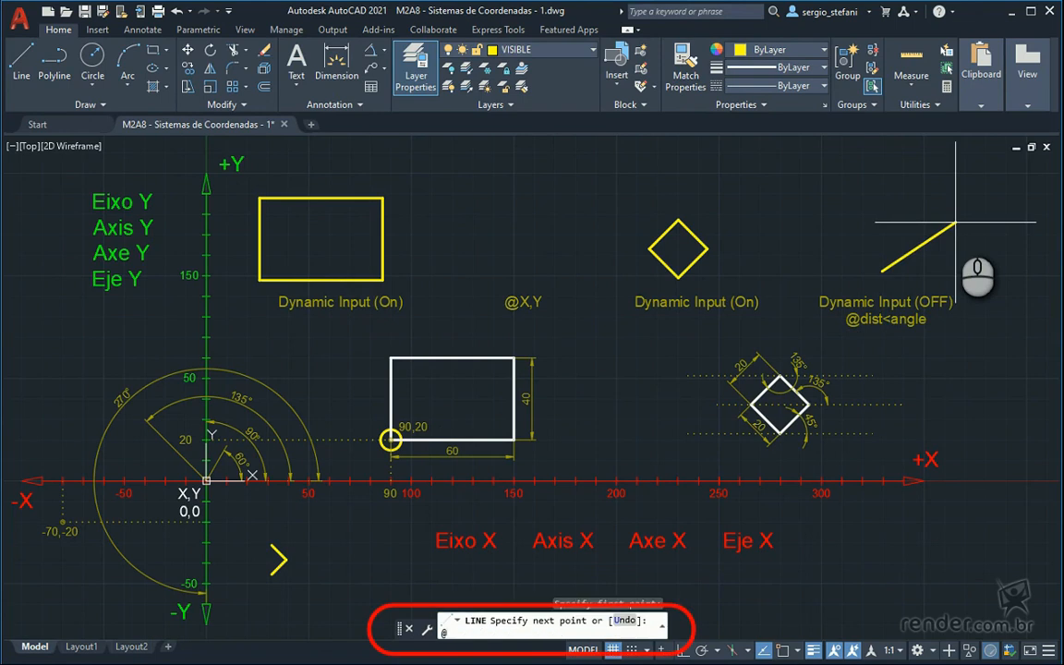
text(20<)
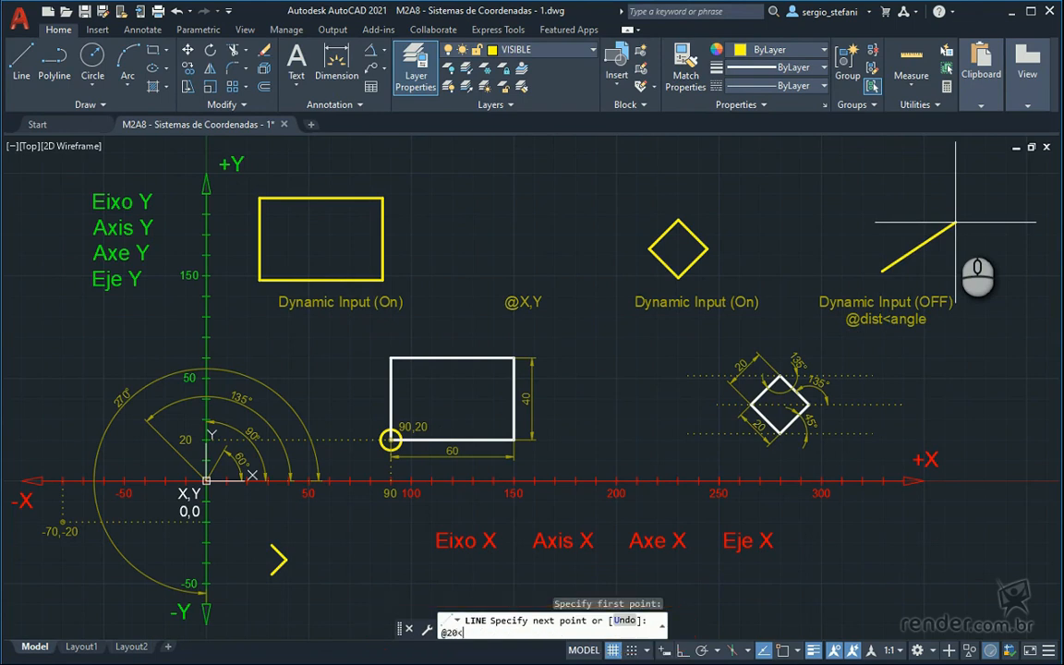
text(45)
key(Return)
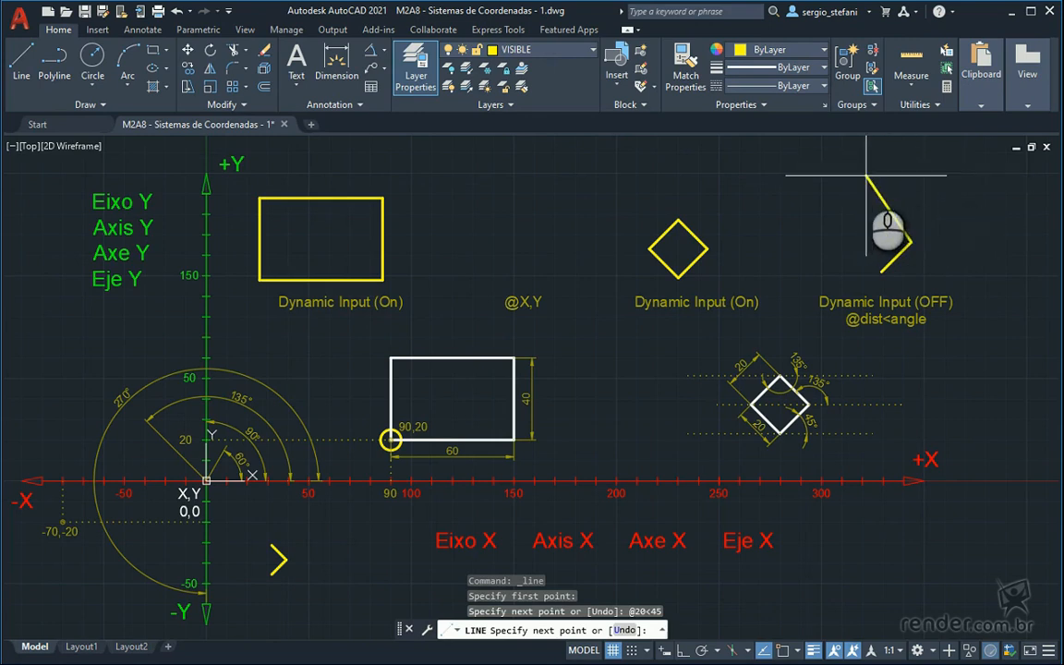
text(@20)
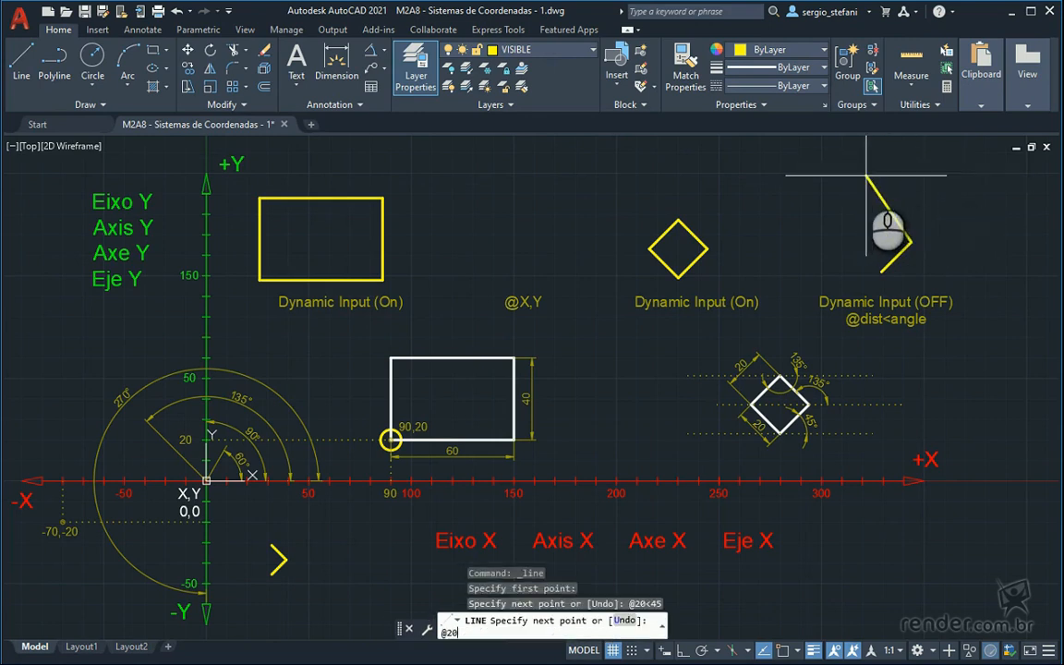
text(<135)
key(Return)
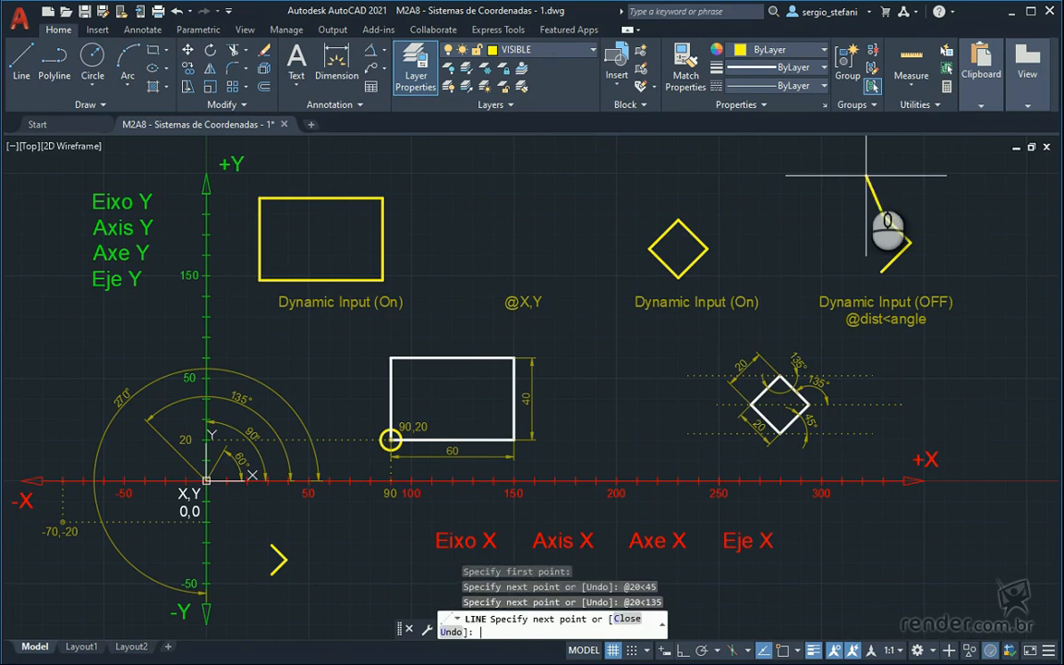
text(@20<)
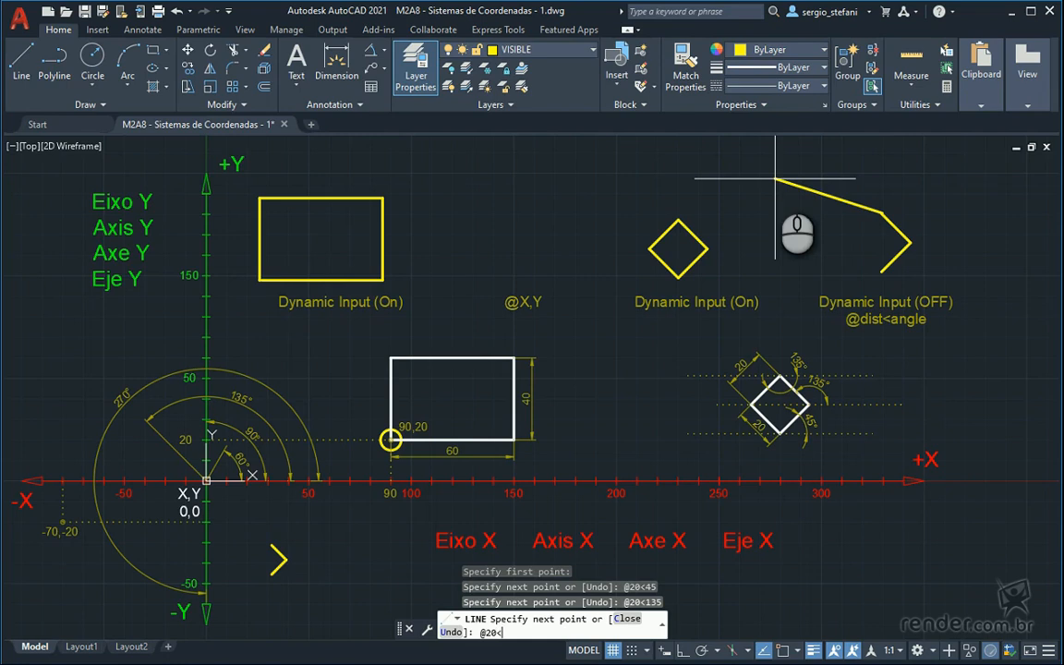
text(225)
key(Return)
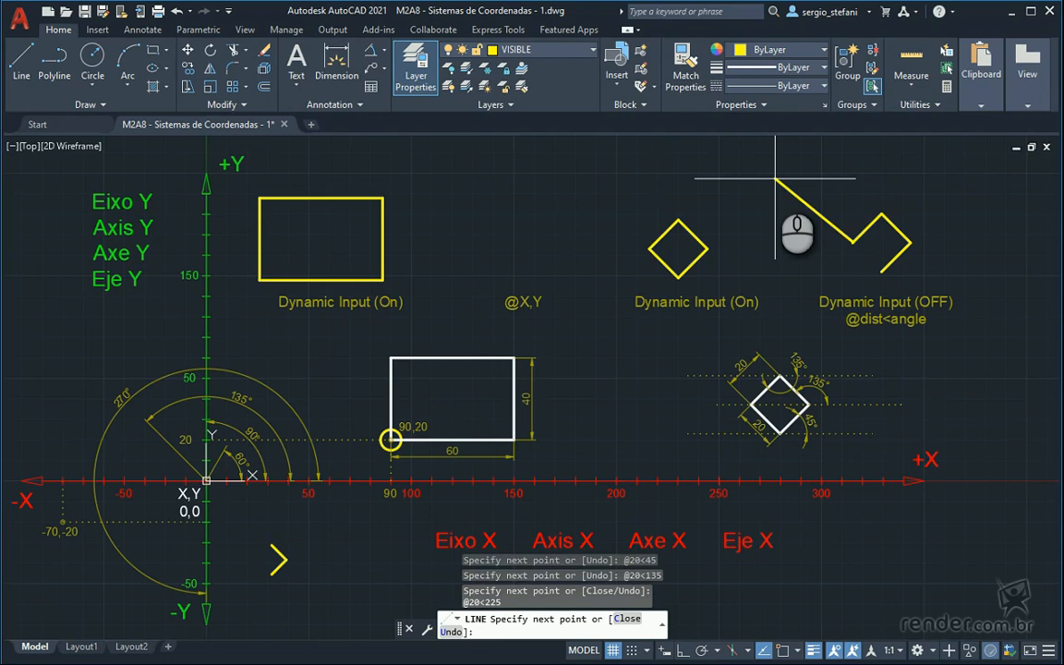
click(626, 617)
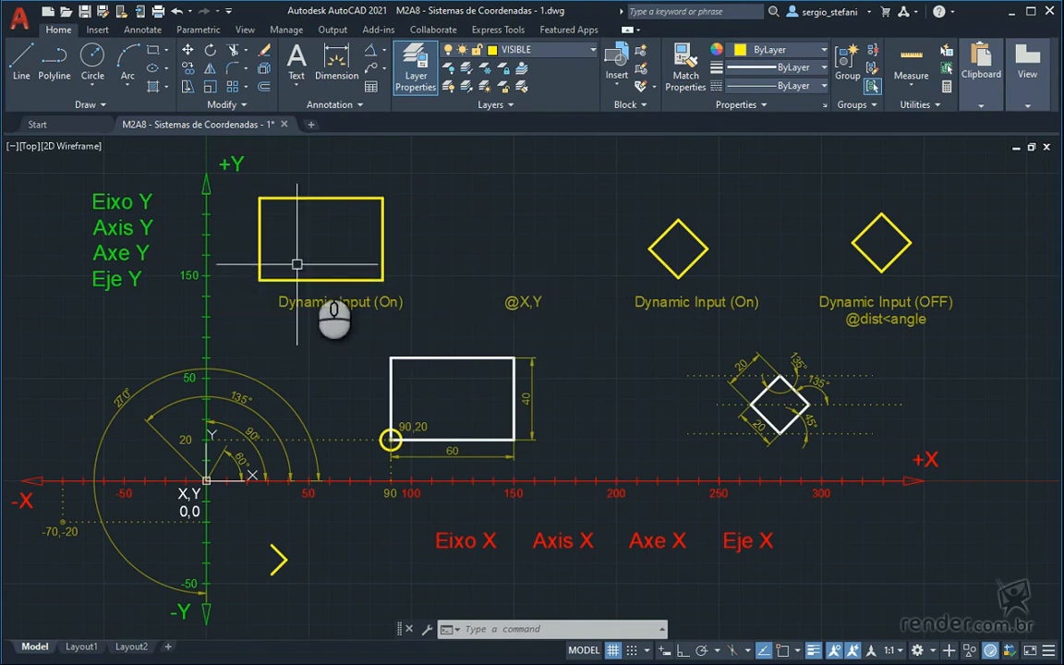
click(21, 63)
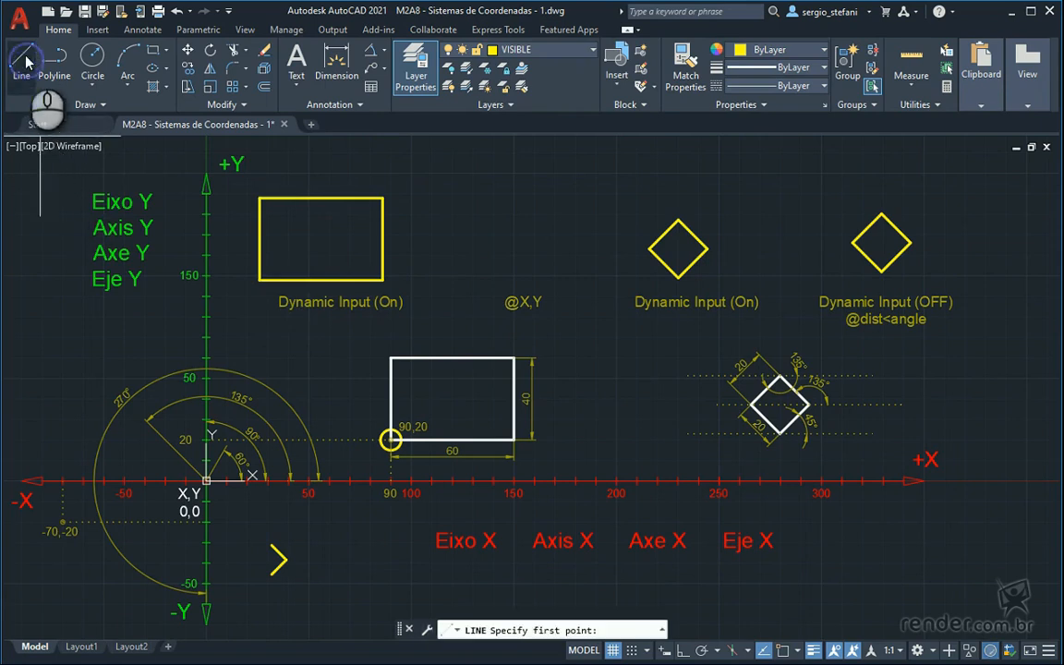
click(433, 277)
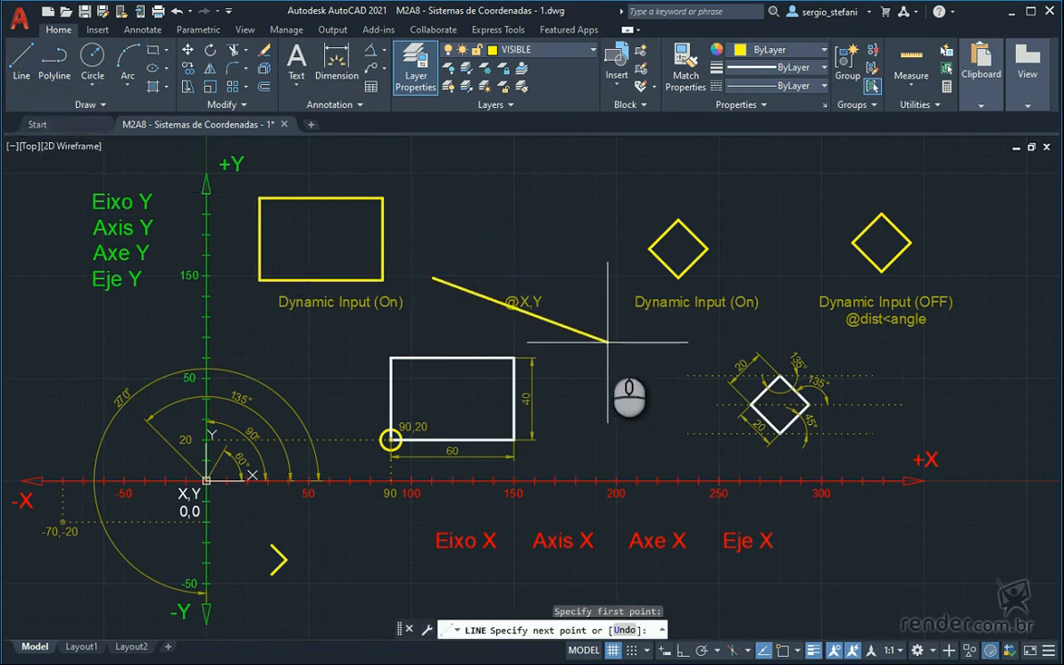
text(@60,0)
key(Return)
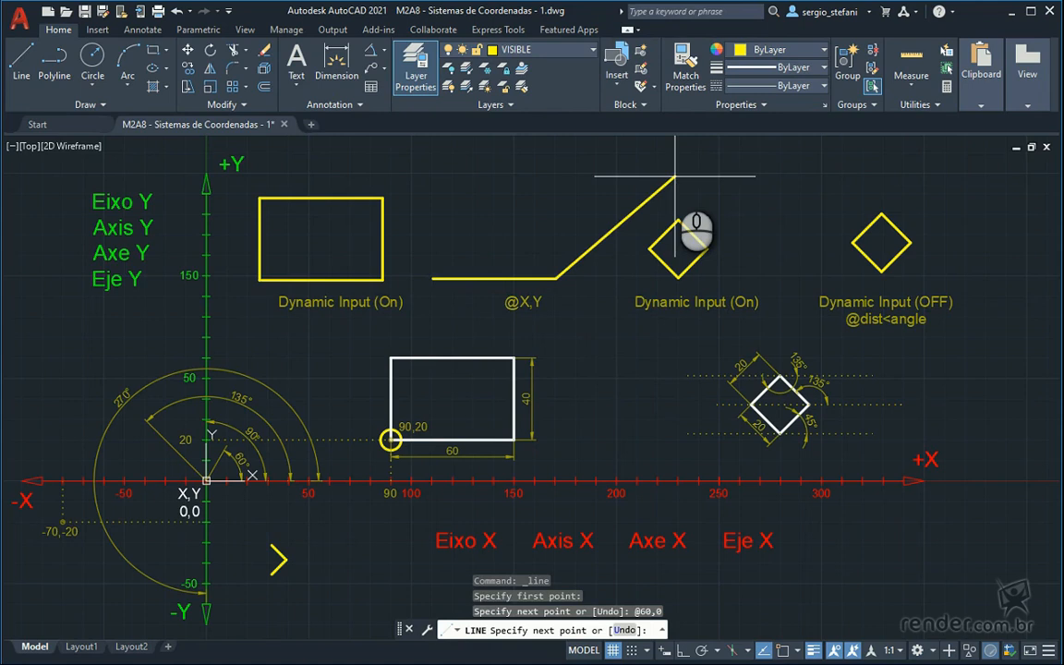
- Continue the line to @0,40 and @-60,0, and close it into a rectangle
text(@0,40)
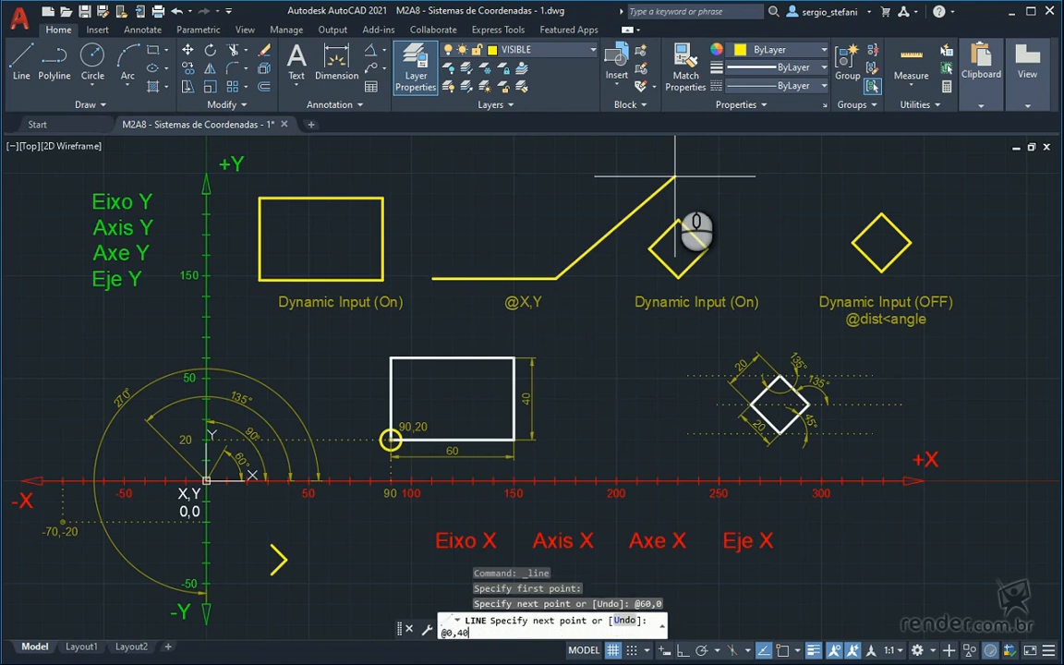
key(Return)
text(@-60,0)
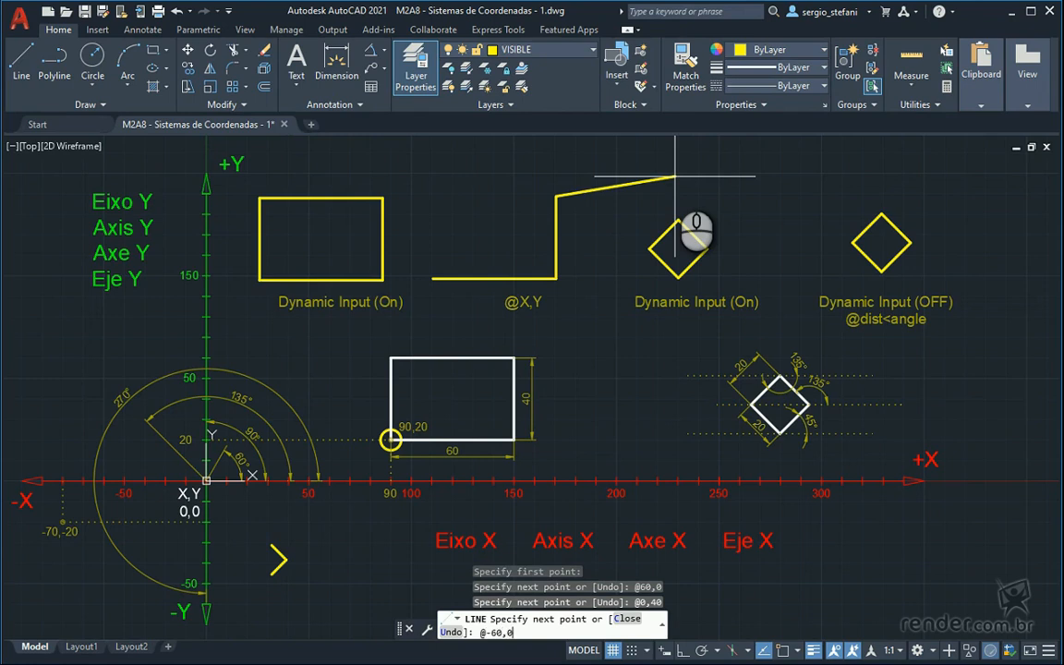
key(Return)
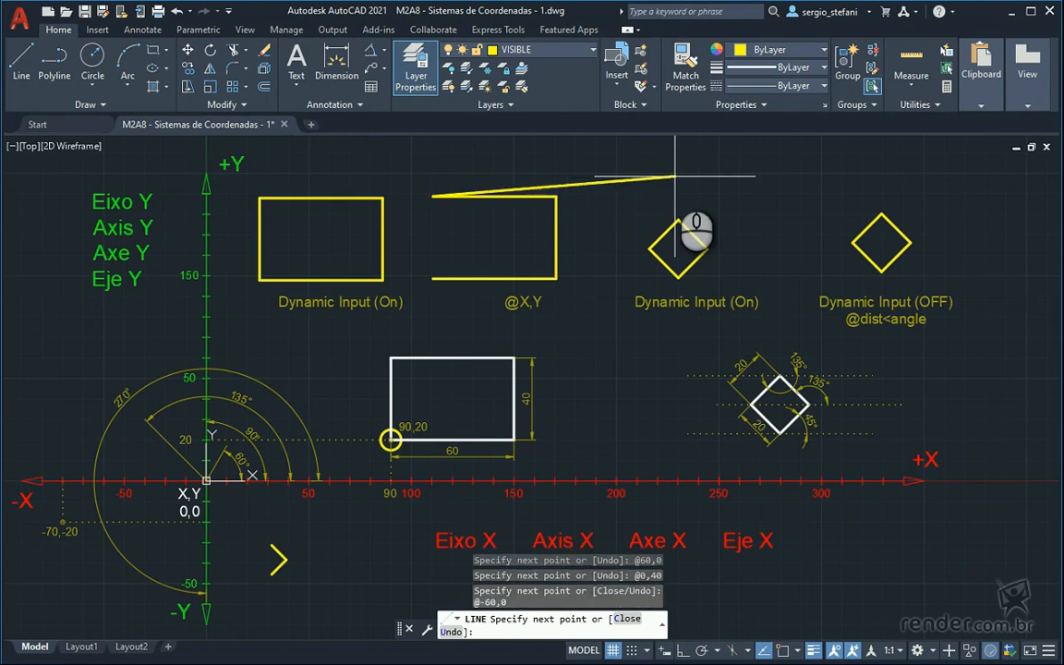
text(c)
key(Return)
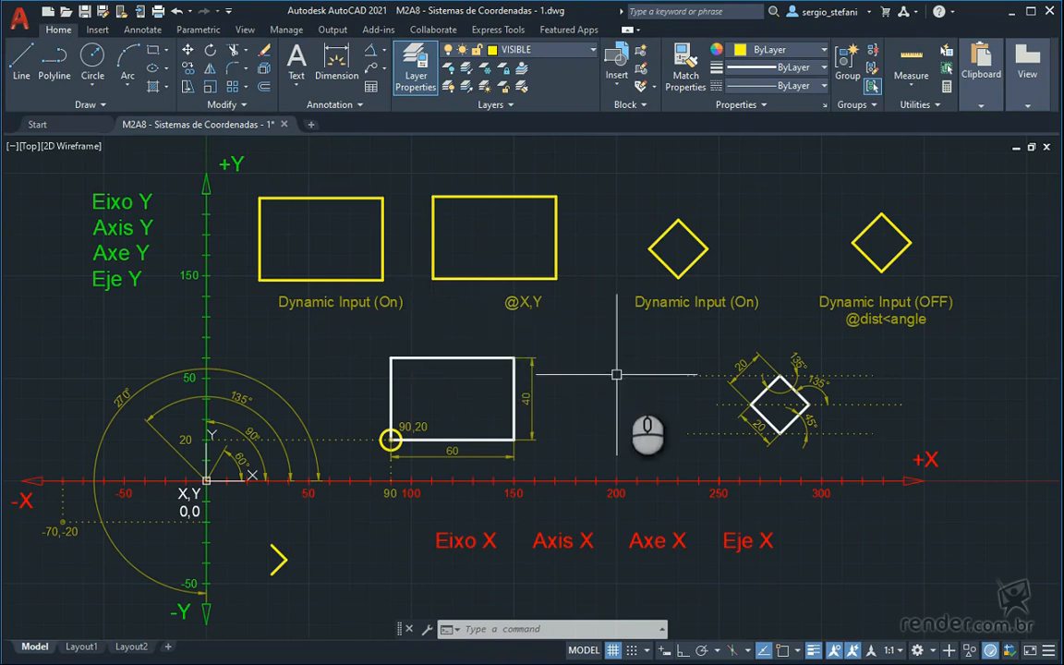
- Turn Dynamic Input back on
click(665, 650)
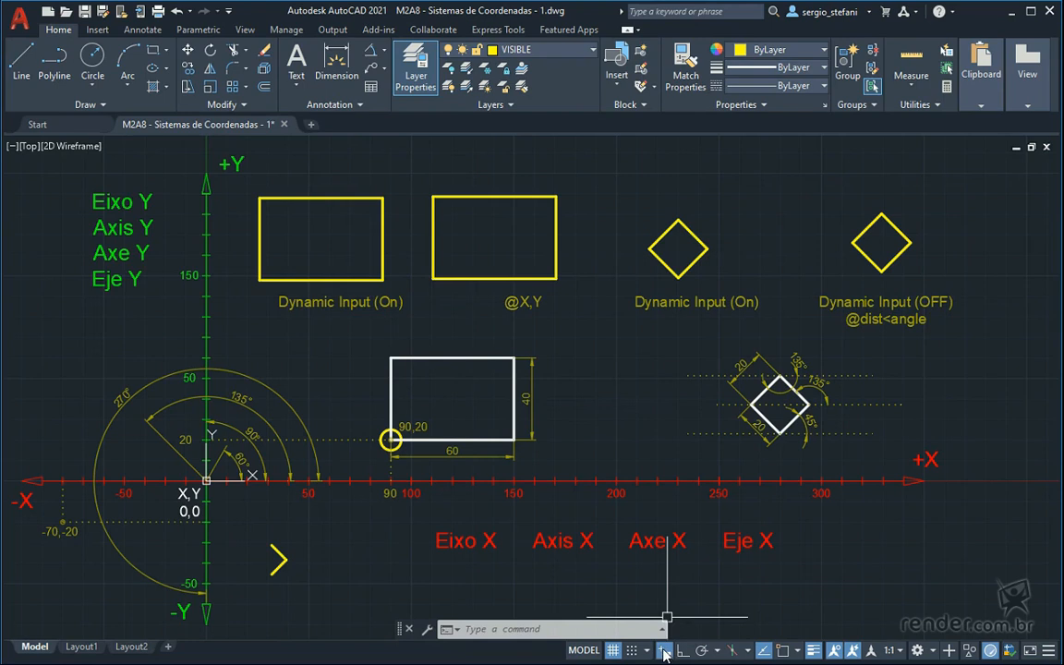